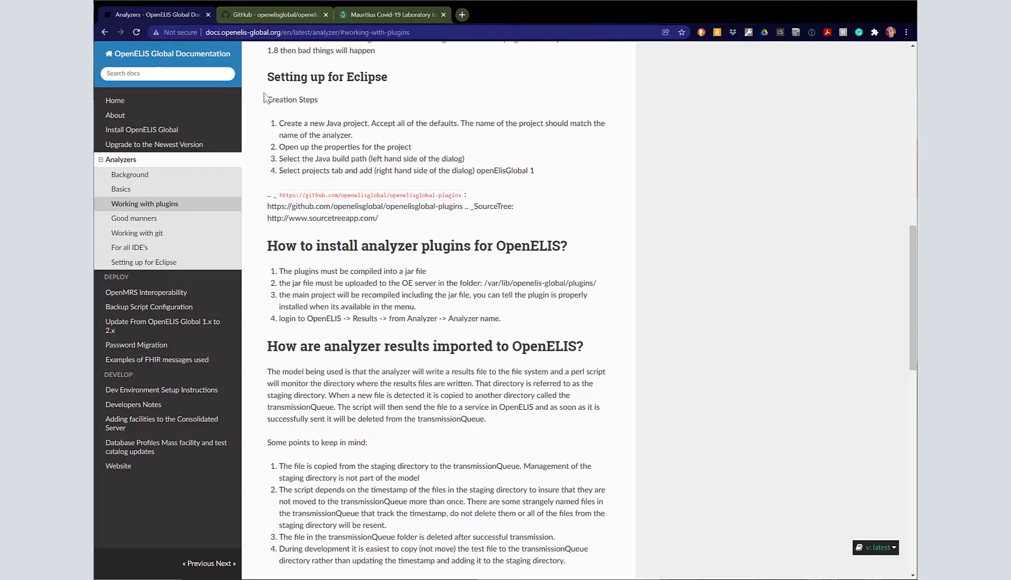
Review the readme steps for compiling the plugin into a jar and uploading it.
scroll(373, 156, "up", 12)
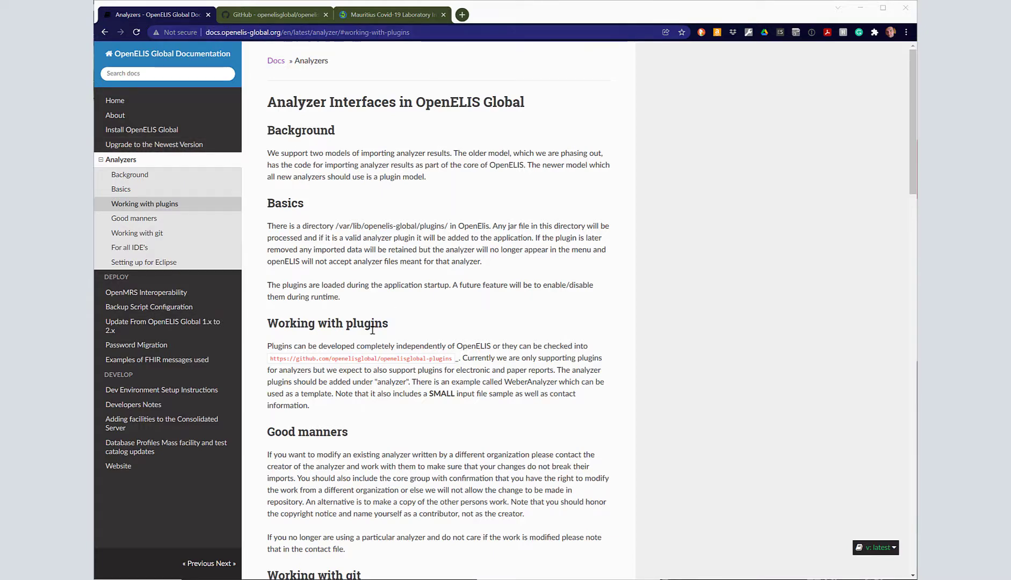
scroll(376, 333, "down", 10)
scroll(340, 302, "down", 2)
scroll(340, 302, "down", 2)
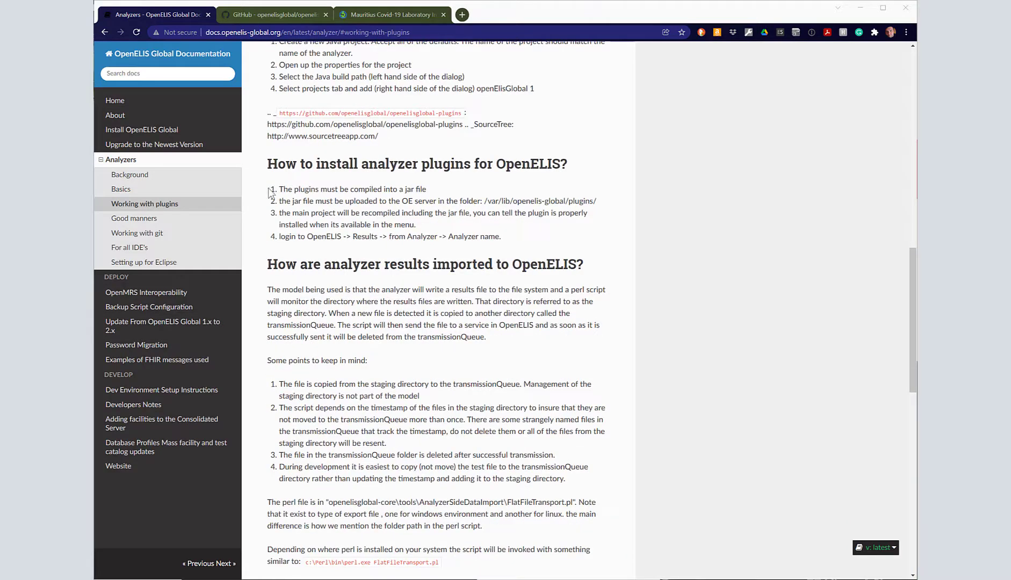
left_click_drag(277, 191, 431, 192)
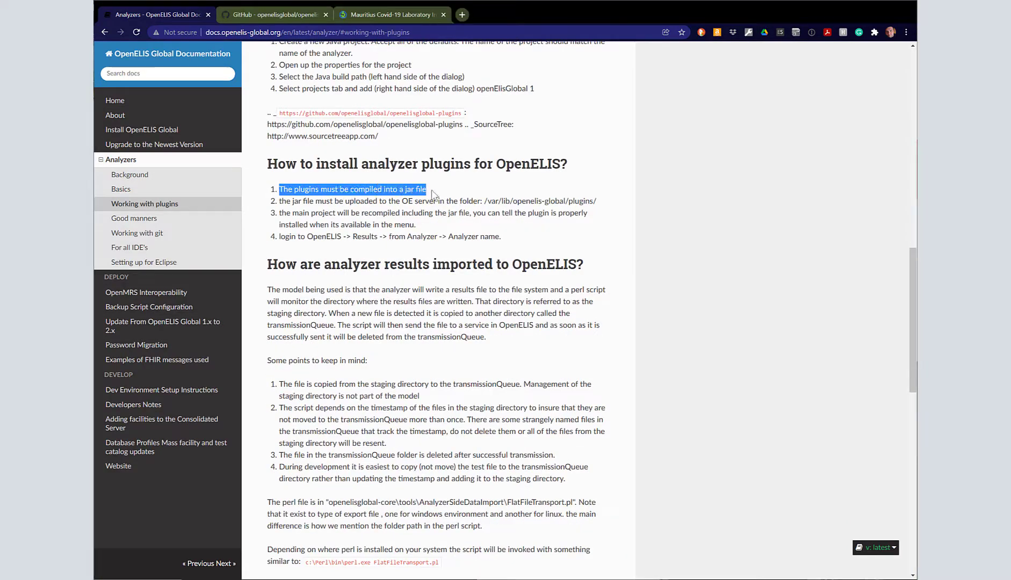
left_click(450, 195)
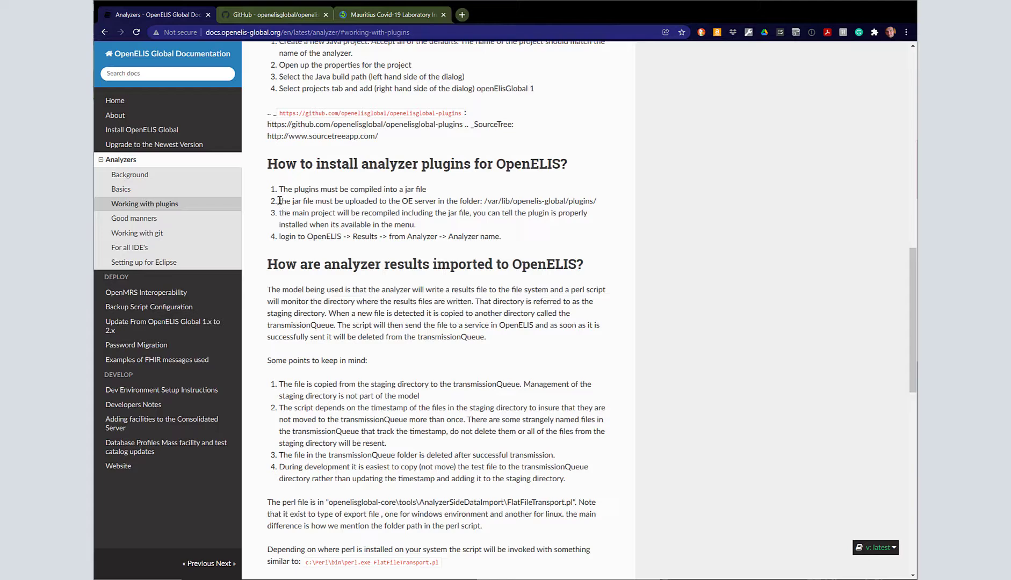
left_click_drag(280, 201, 533, 214)
left_click(602, 194)
triple_click(605, 199)
left_click(600, 206)
In the openelisglobal-plugins repository, open analyzers > QuantStudio3.
left_click(265, 16)
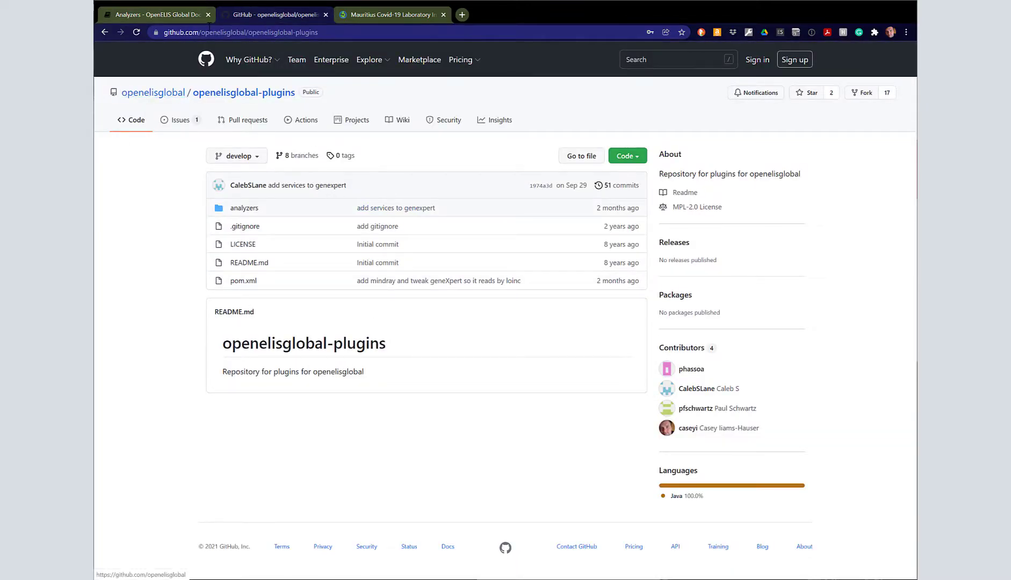
left_click(317, 32)
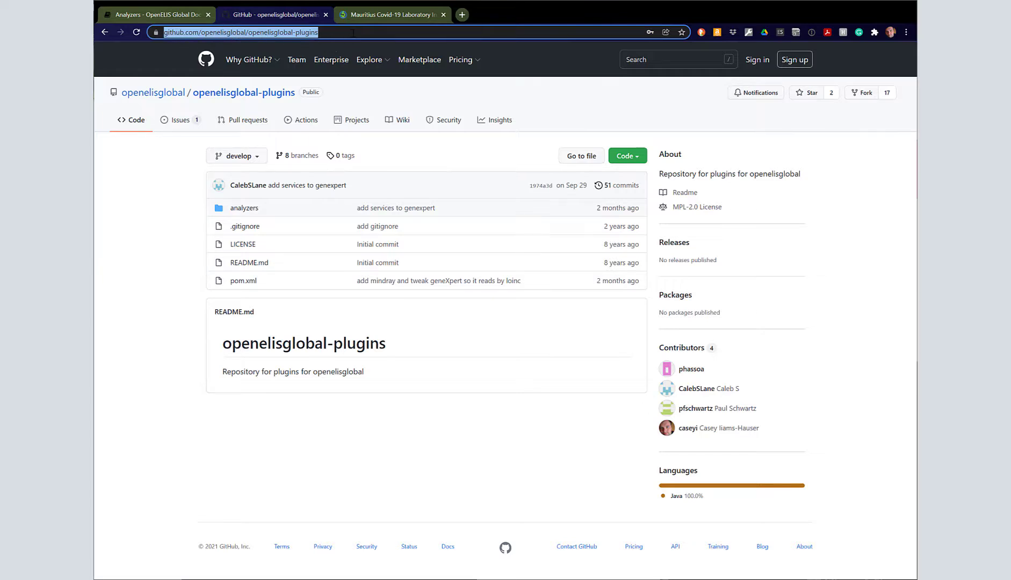
left_click(353, 32)
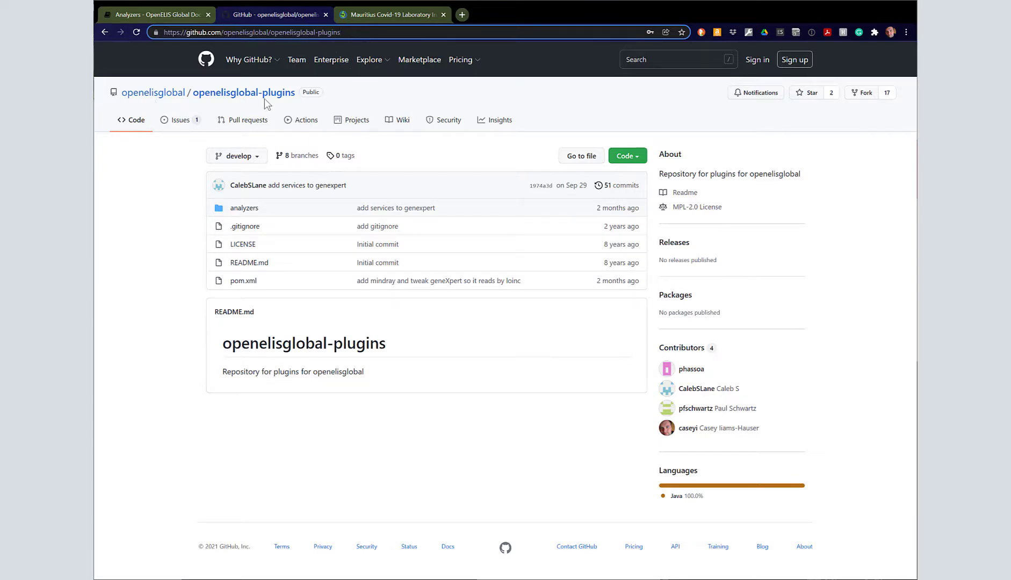
left_click(245, 209)
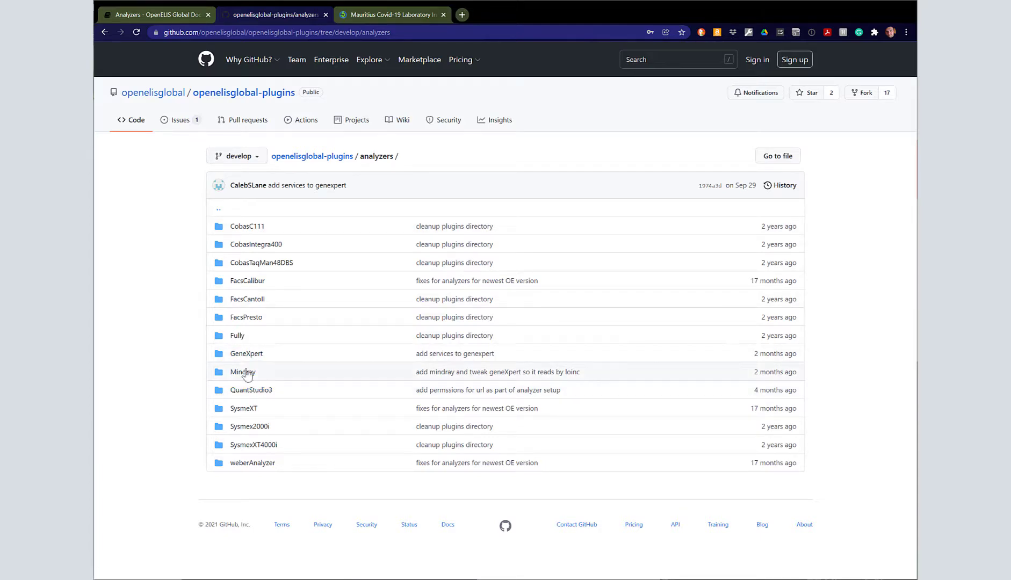
left_click(248, 391)
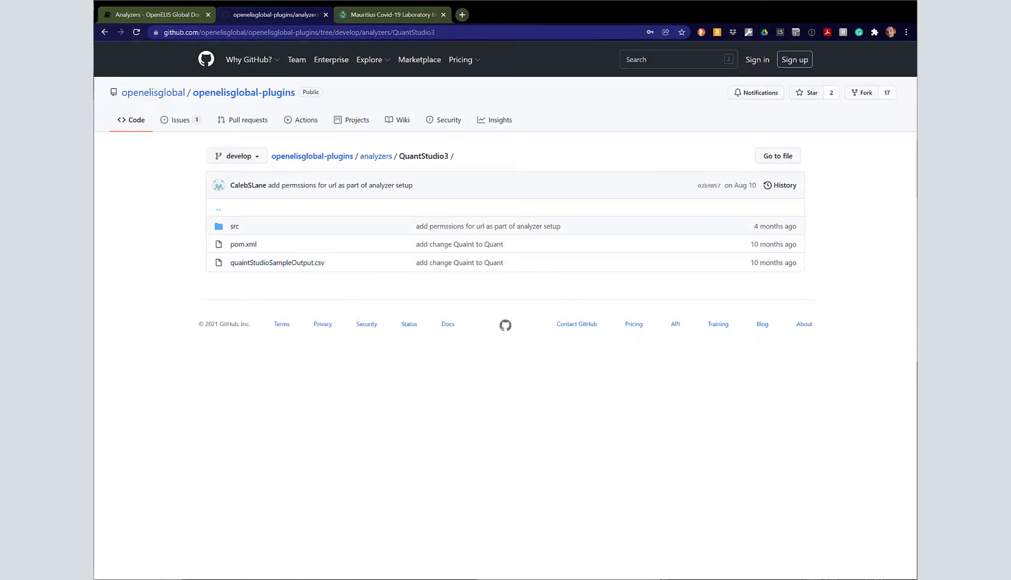
Set up a new COVID-19 PCR experiment using the QuantStudio 3 Covid PCR - 96 Wells template.
left_click(380, 17)
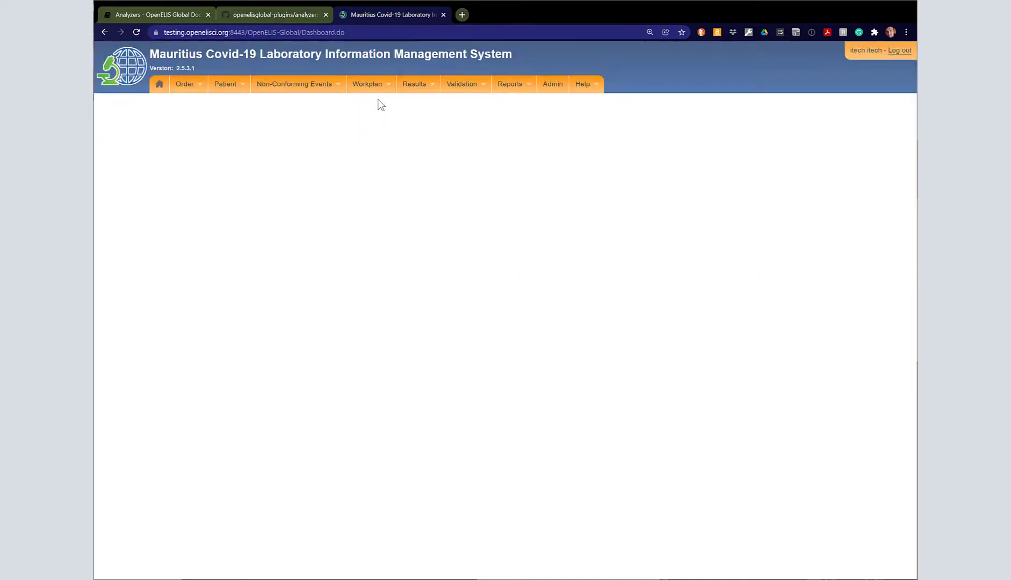
mouse_move(380, 87)
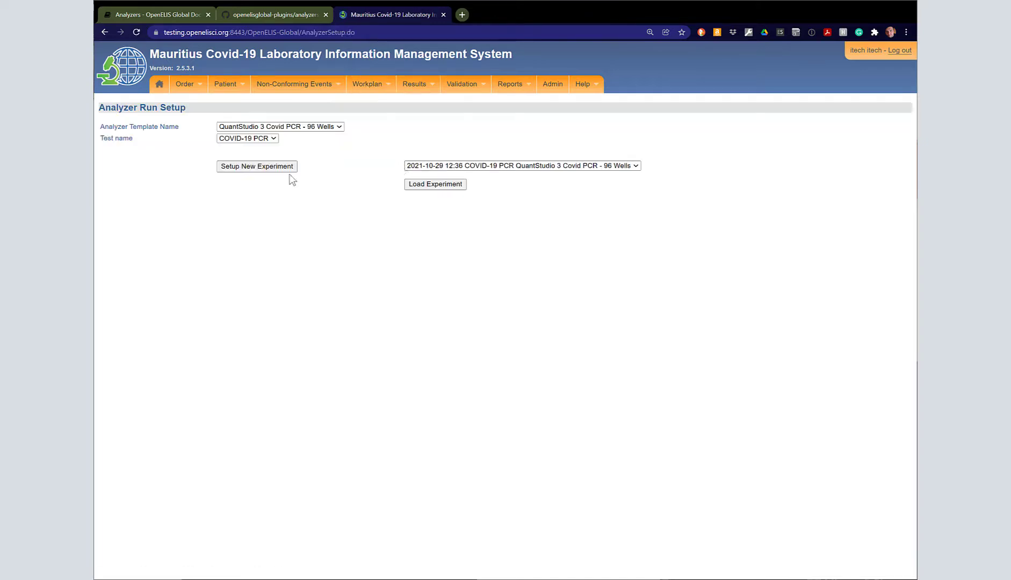
left_click(264, 128)
left_click(262, 138)
left_click(260, 138)
left_click(259, 143)
left_click(256, 169)
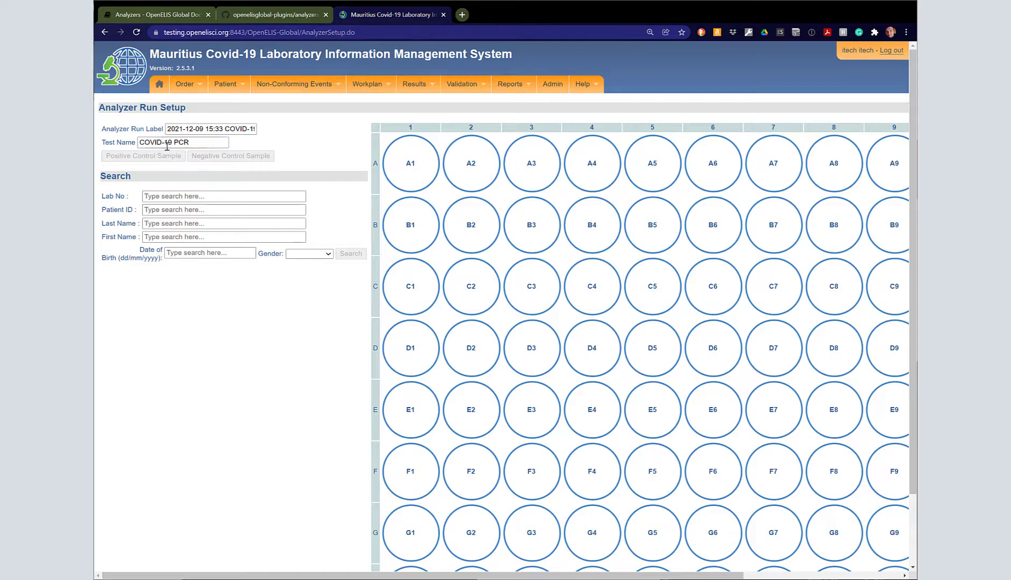
Make well A1 the positive control (CPOS) and A2 the negative control (CNEG).
left_click(413, 162)
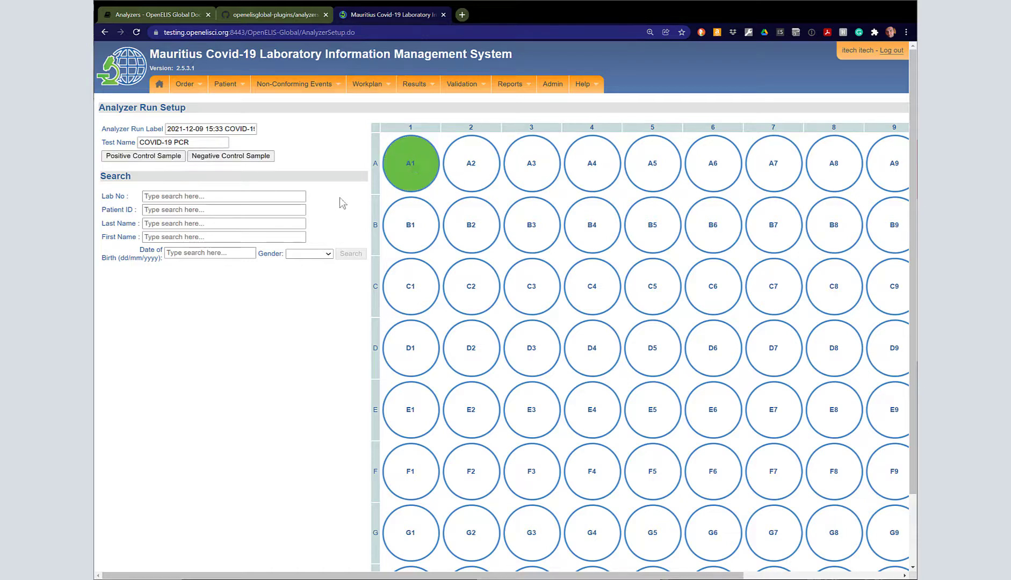
left_click(162, 158)
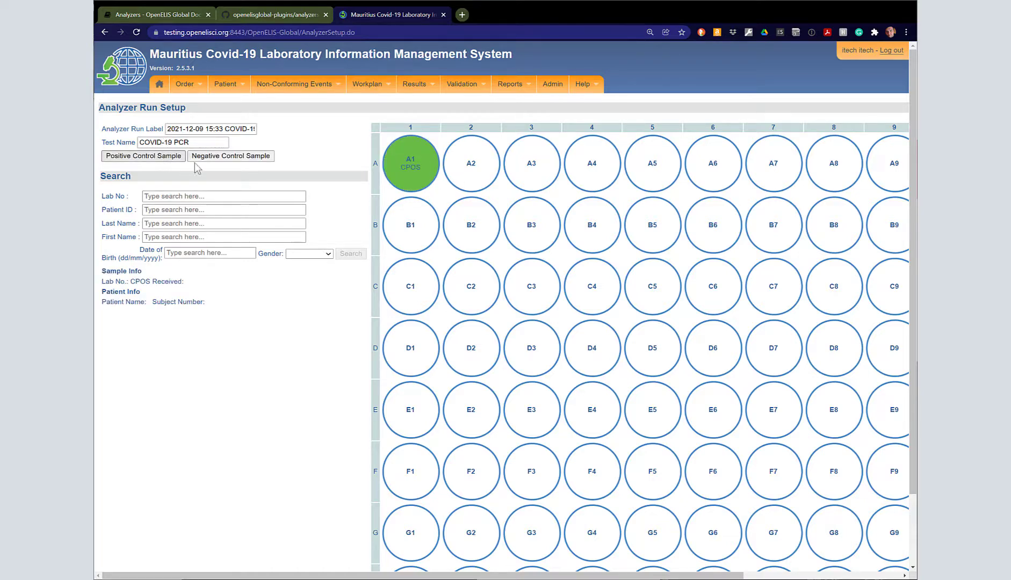
left_click(471, 167)
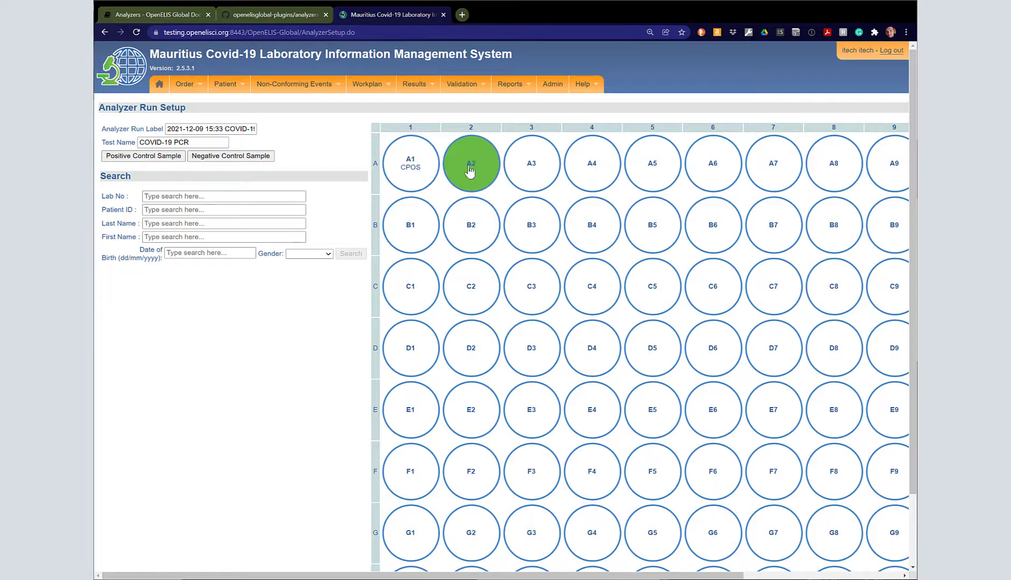
left_click(254, 157)
left_click(534, 177)
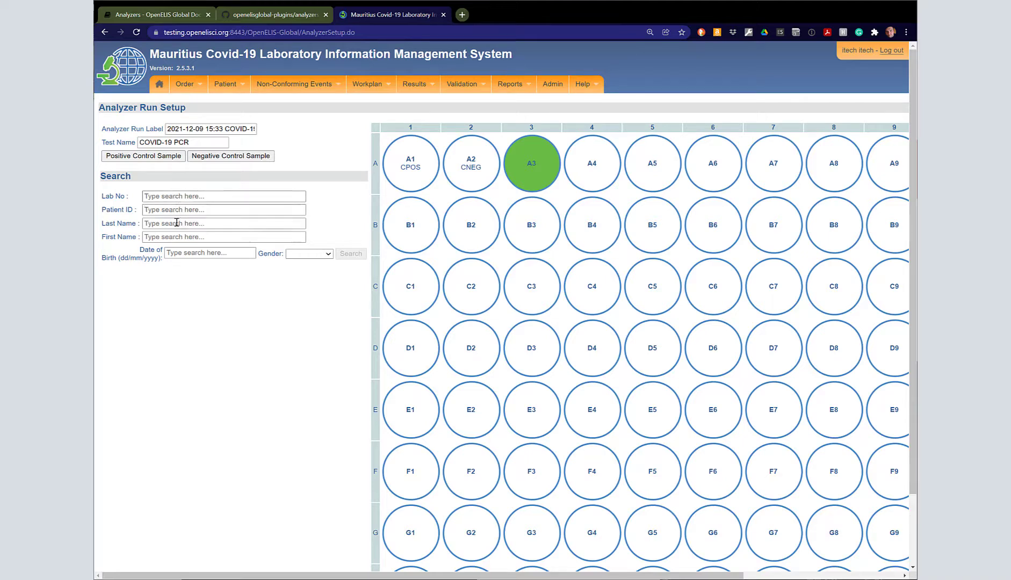
Search patients by last name 'test' and assign a matching patient's lab order to well A3.
type("test")
key("Return")
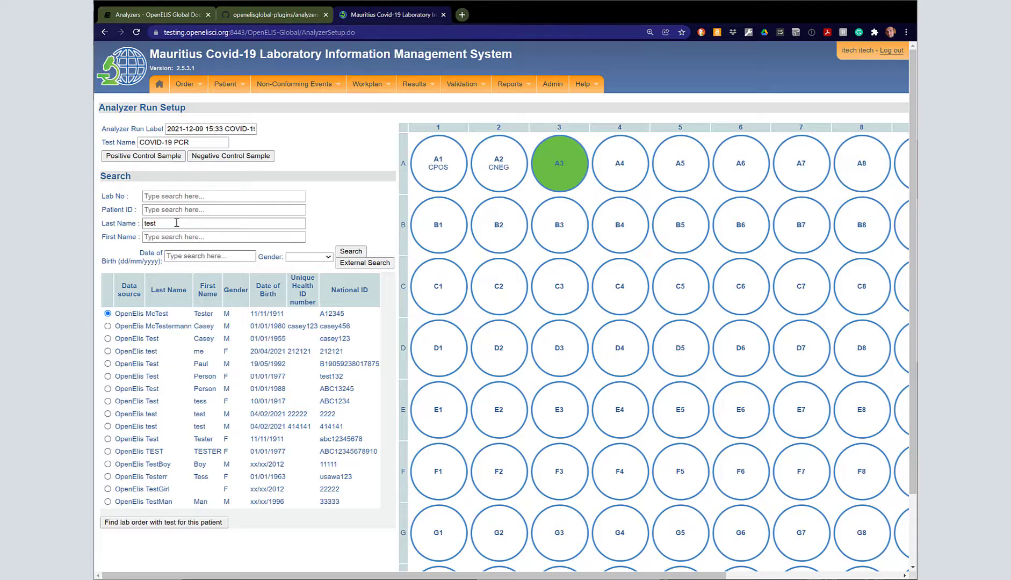
left_click(190, 531)
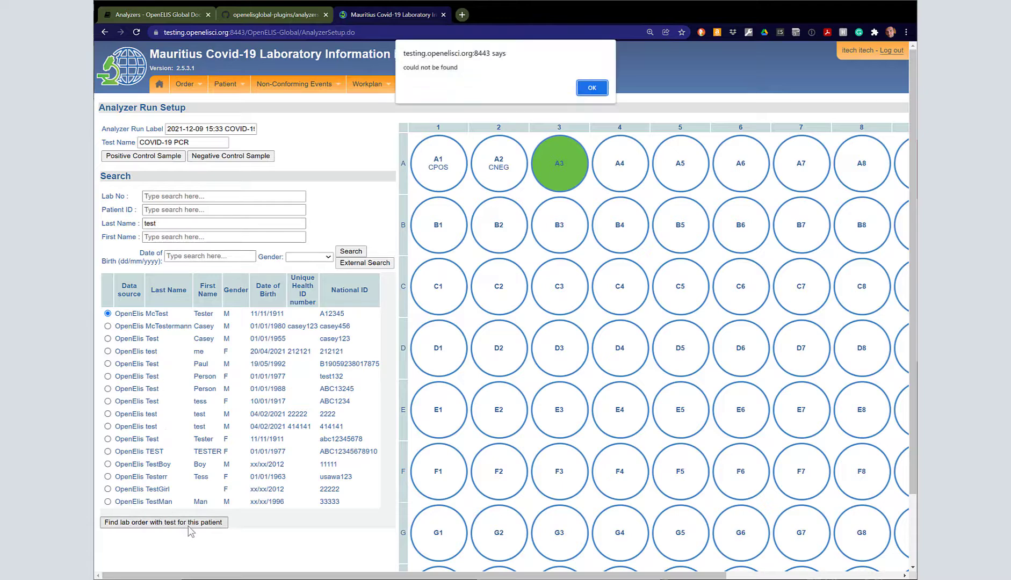
left_click(595, 89)
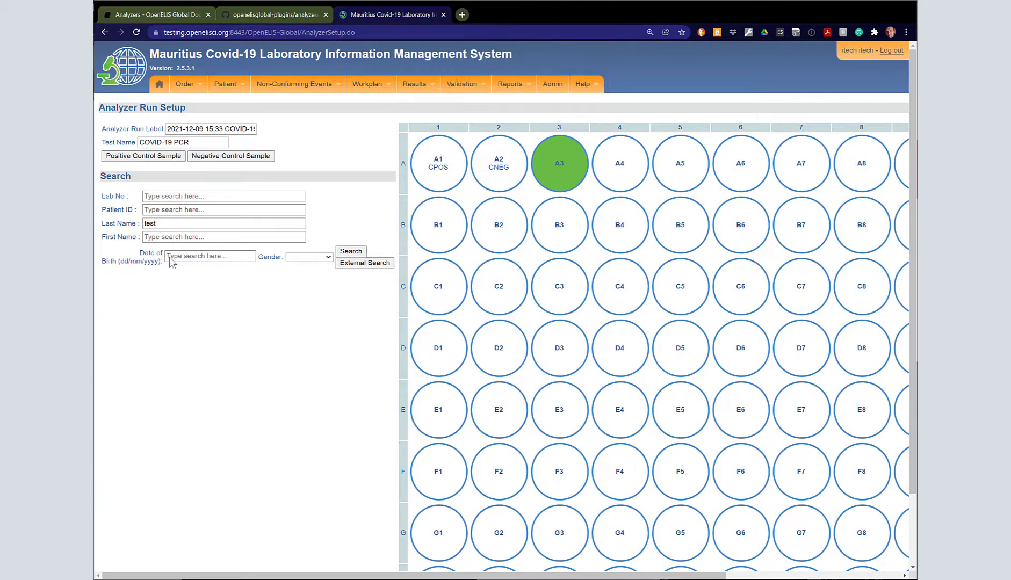
left_click(359, 264)
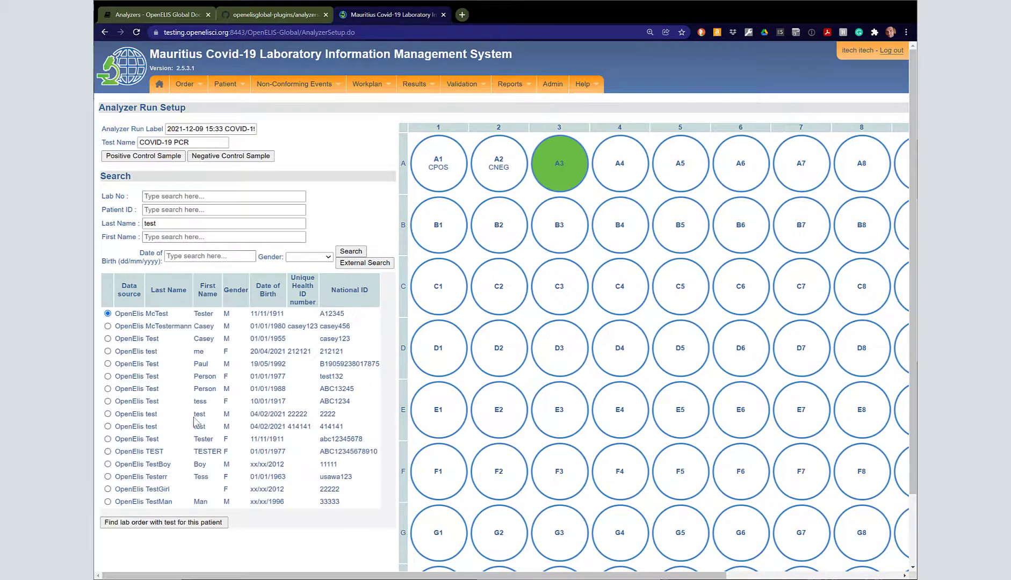
left_click(107, 339)
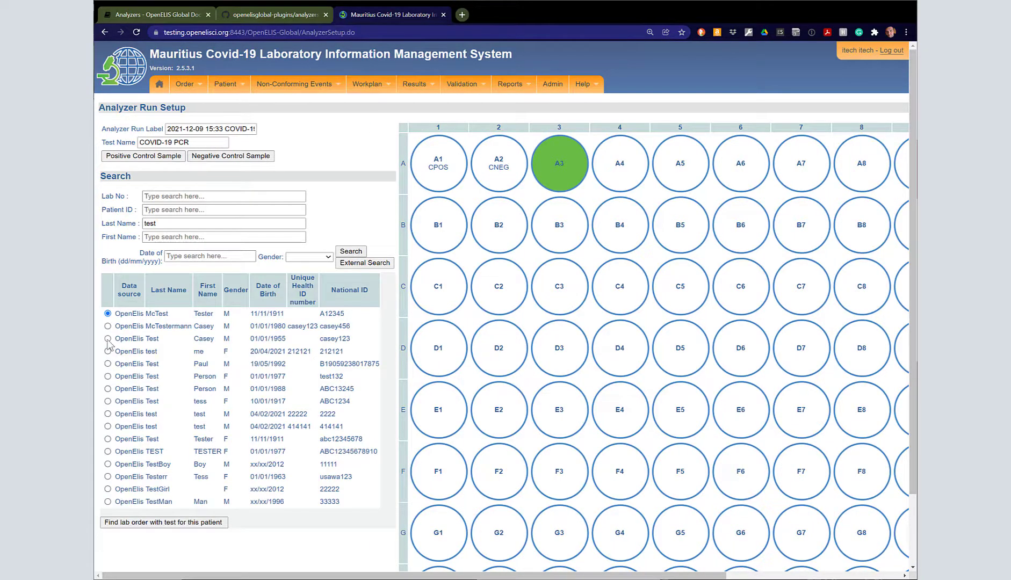
left_click(161, 523)
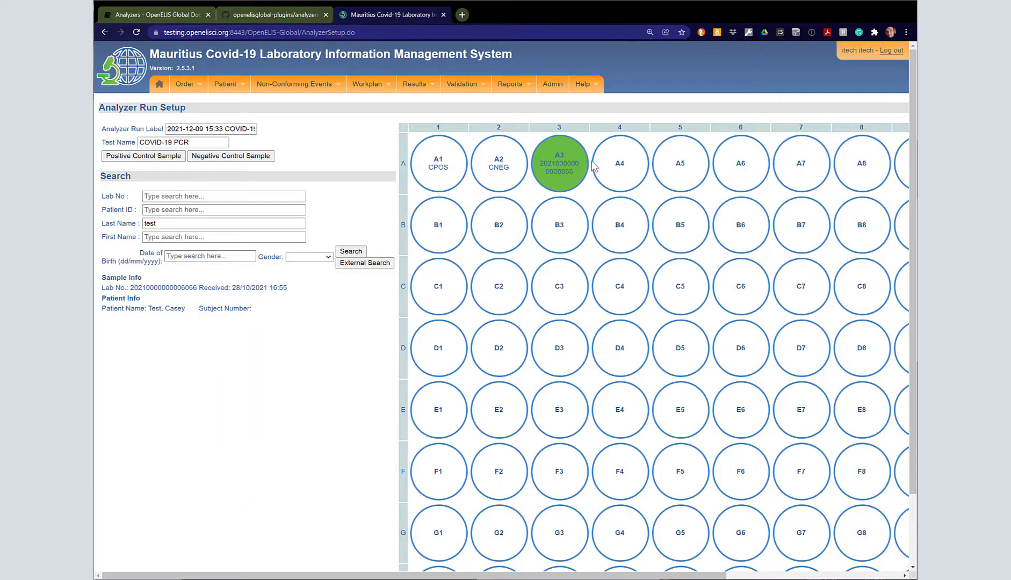
Select well A4 as the next well to fill.
left_click(617, 167)
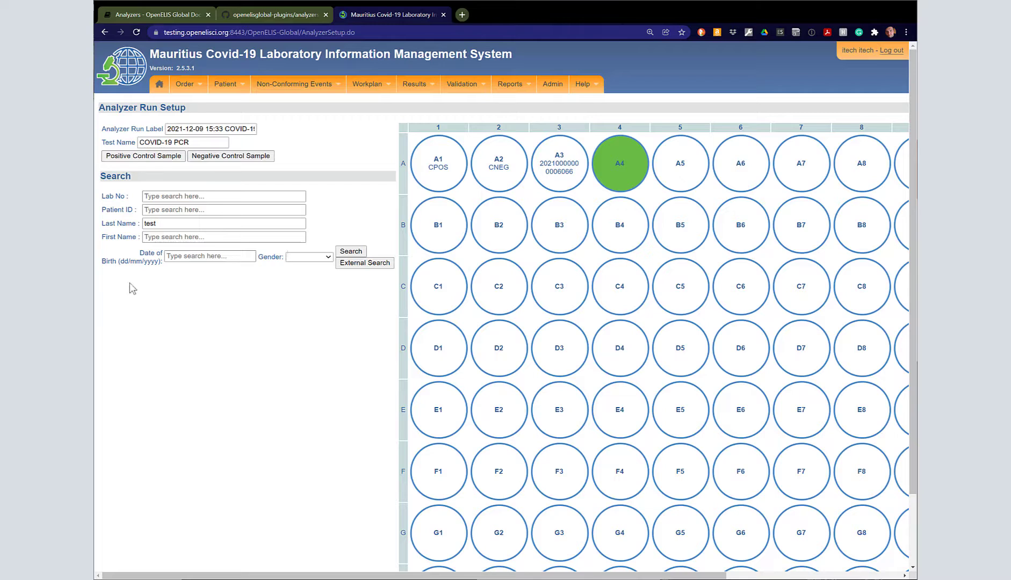
mouse_move(185, 82)
scroll(255, 384, "down", 2)
scroll(270, 315, "up", 2)
Rerun the last-name search and put the third patient's lab order into well A4.
left_click(356, 251)
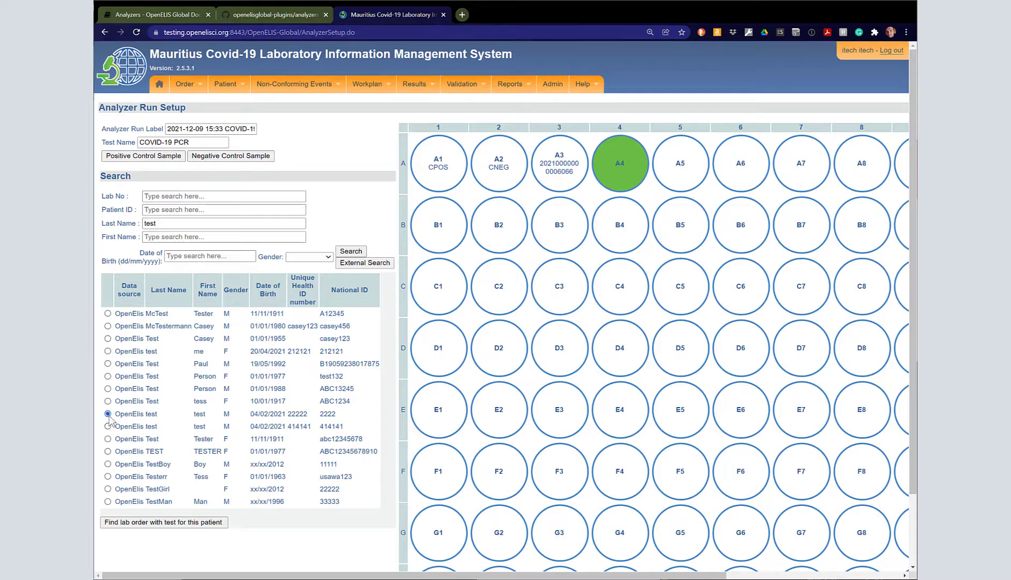
scroll(290, 454, "down", 2)
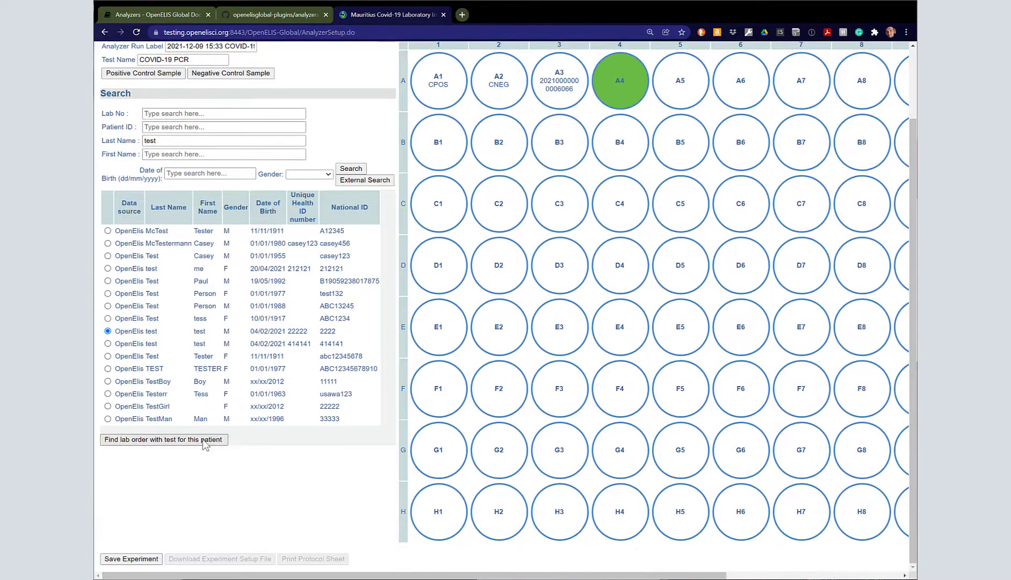
left_click(205, 440)
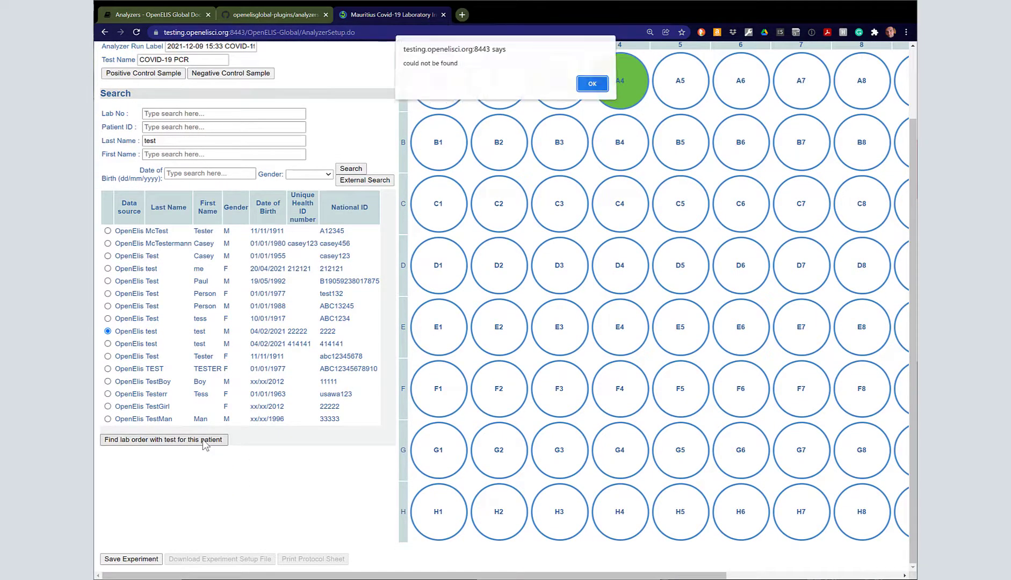
left_click(592, 87)
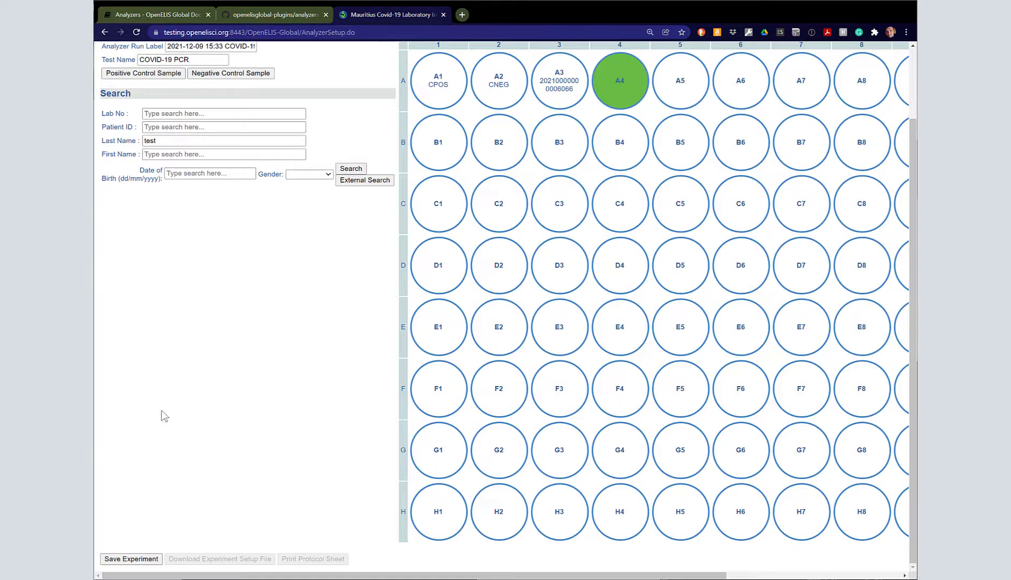
left_click(360, 173)
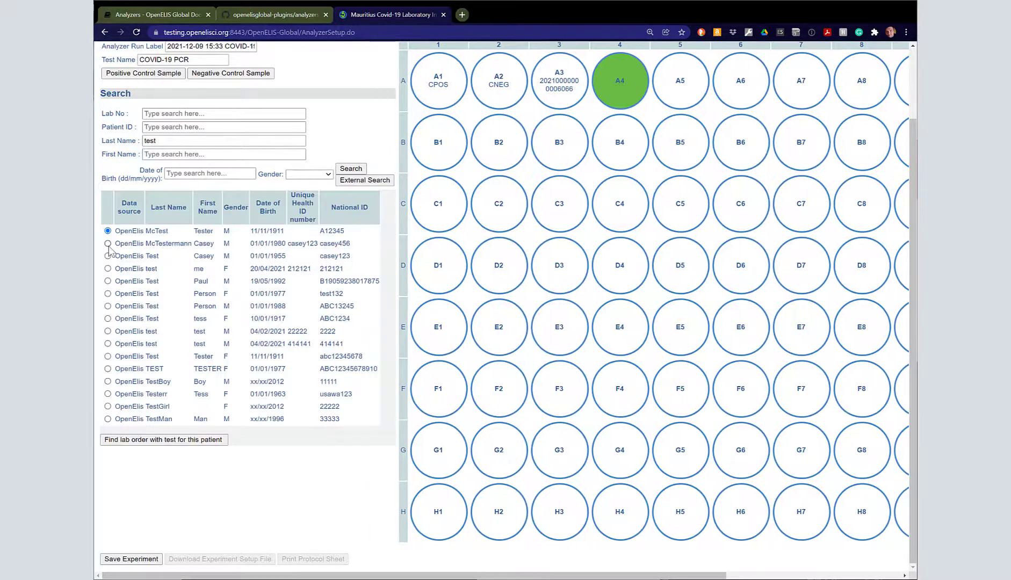
left_click(108, 257)
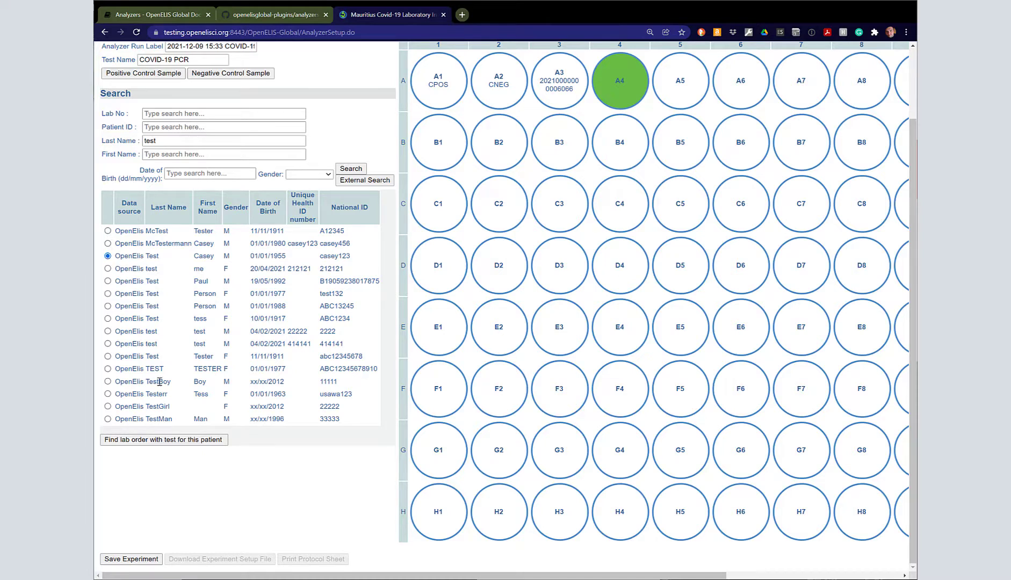
left_click(161, 440)
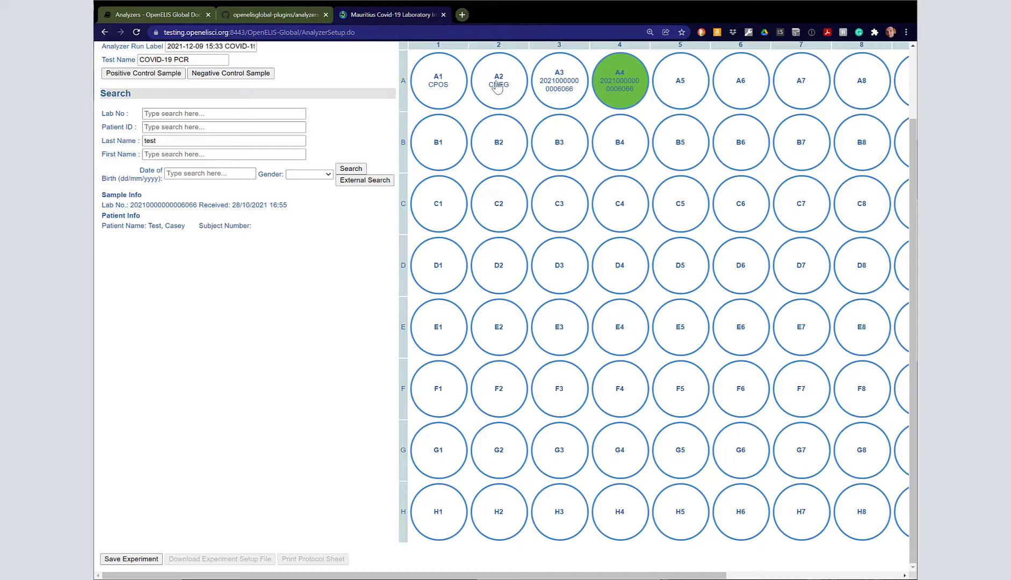
Select well A5 and retry a lab order lookup, dismissing the not-found alert.
left_click(692, 85)
left_click(346, 170)
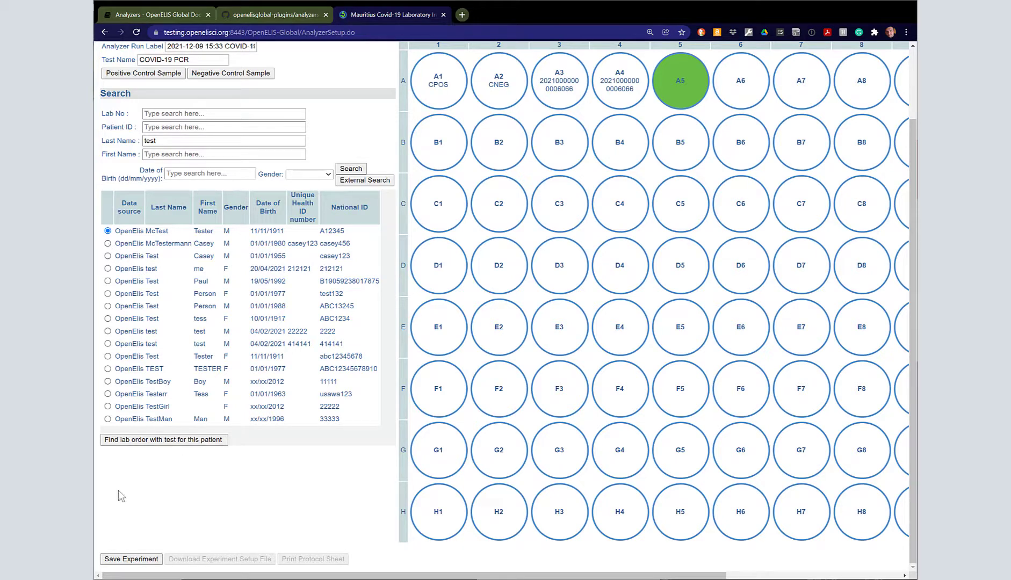
left_click(157, 442)
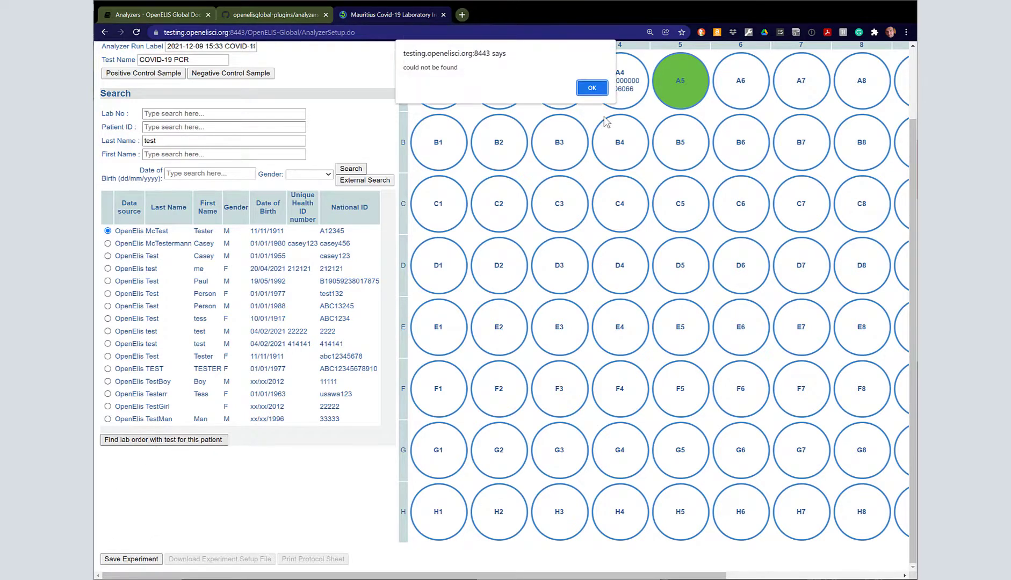
left_click(591, 88)
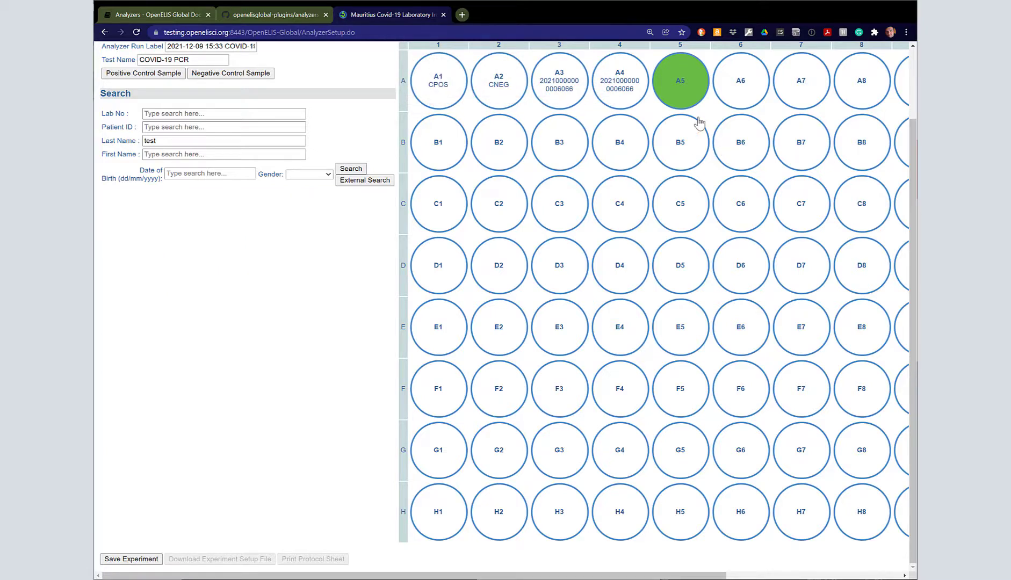
Save the experiment and download its setup CSV to the Desktop under the suggested name.
left_click(154, 561)
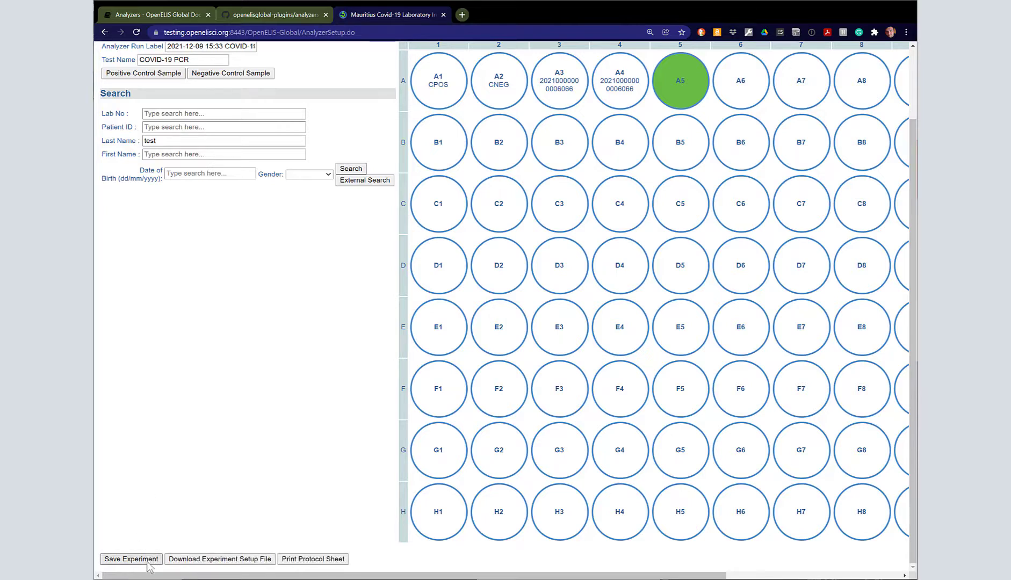
scroll(239, 415, "up", 3)
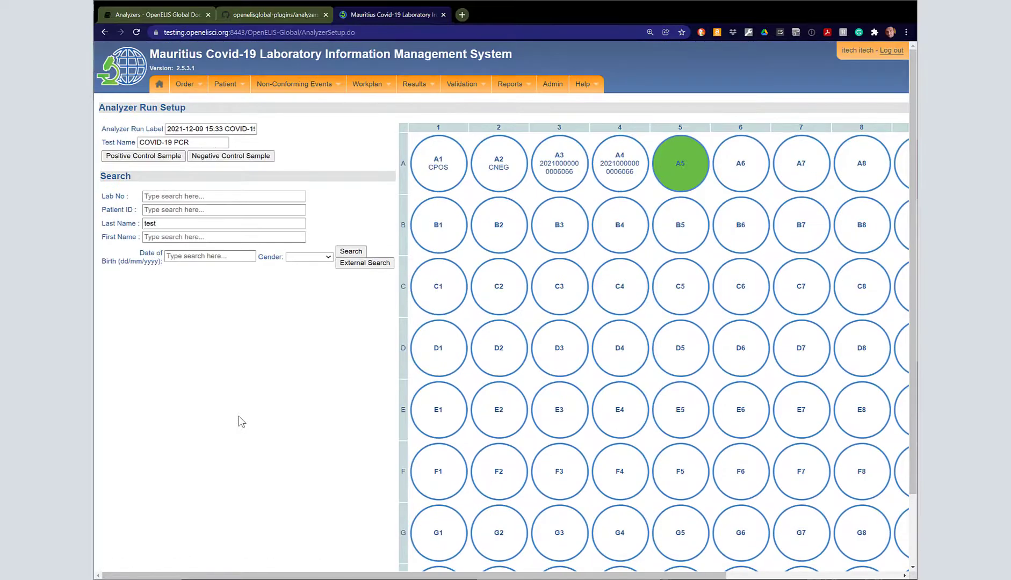
scroll(238, 416, "down", 3)
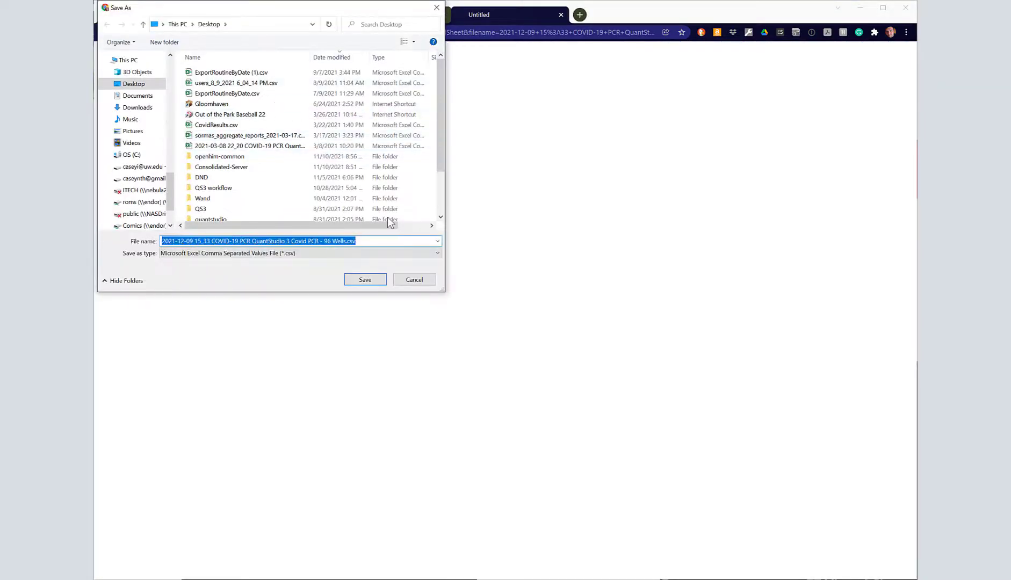
left_click(370, 300)
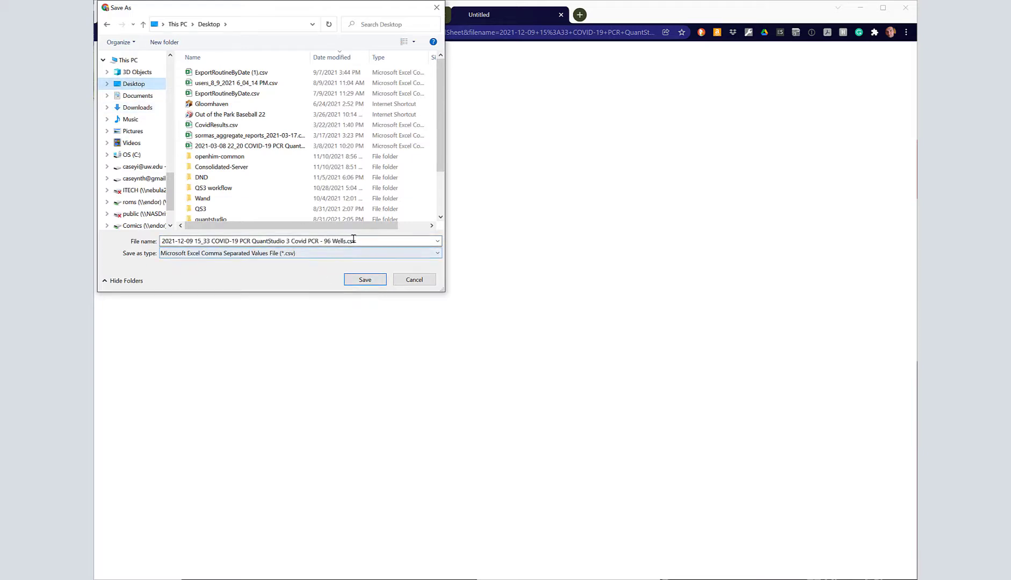
left_click(366, 279)
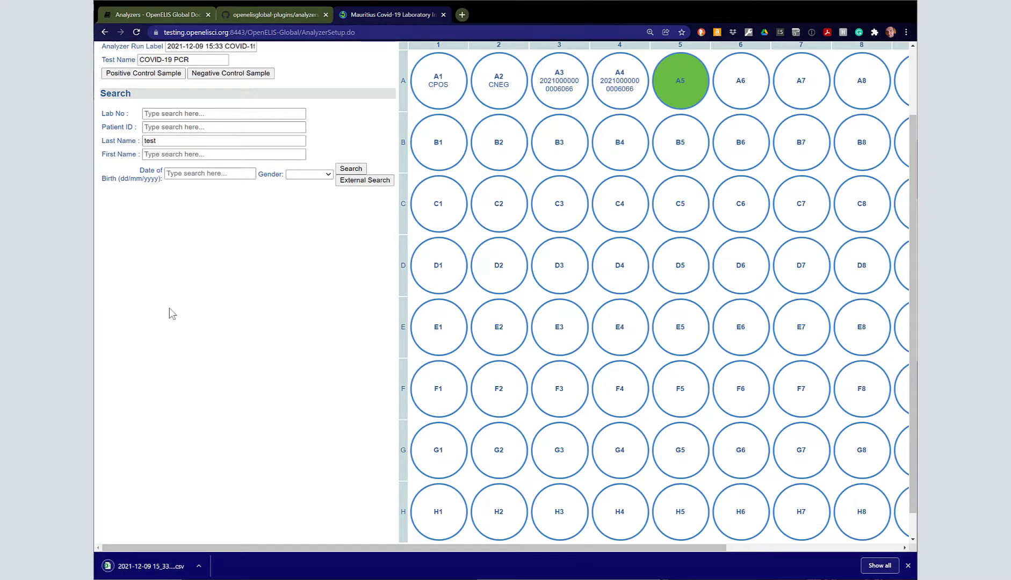
scroll(321, 461, "down", 1)
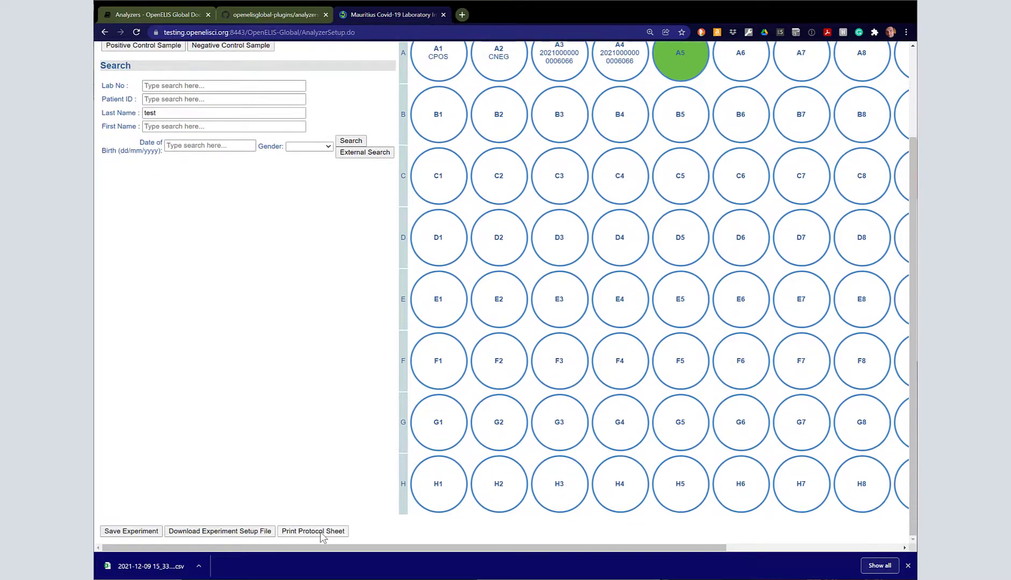
Open the plate's protocol sheet PDF, then return to the plate setup page.
left_click(321, 531)
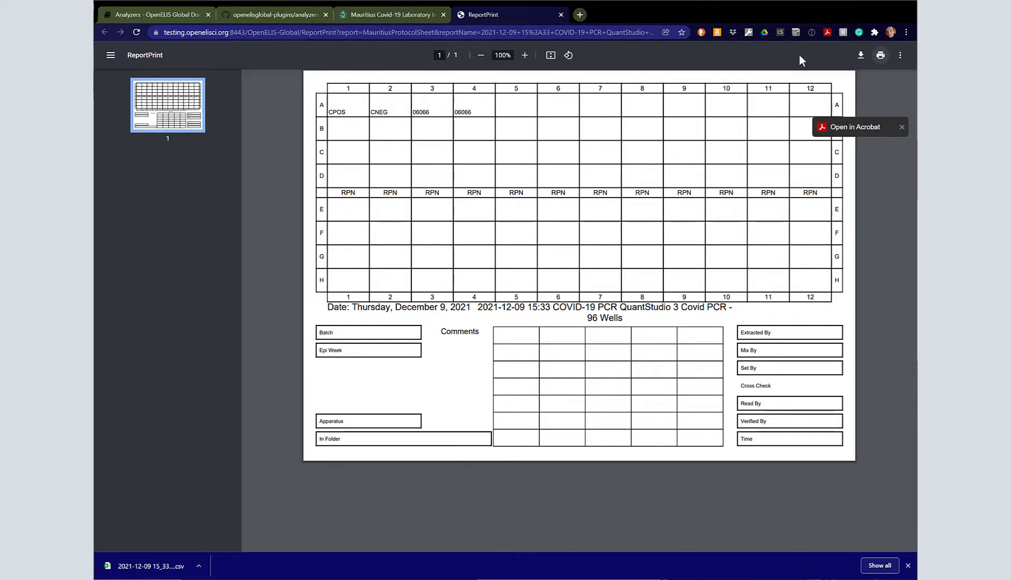
left_click(389, 16)
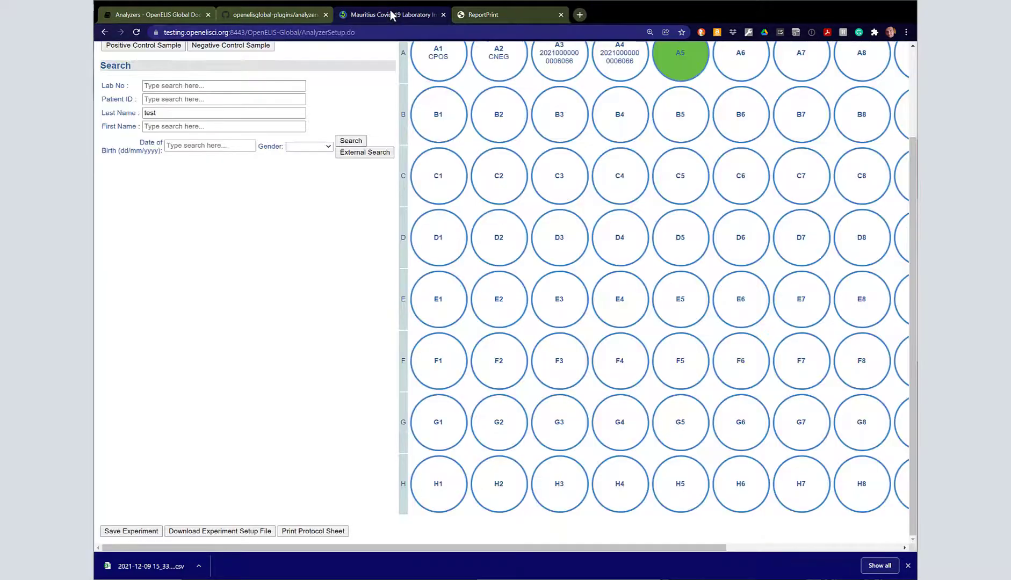
scroll(278, 225, "up", 2)
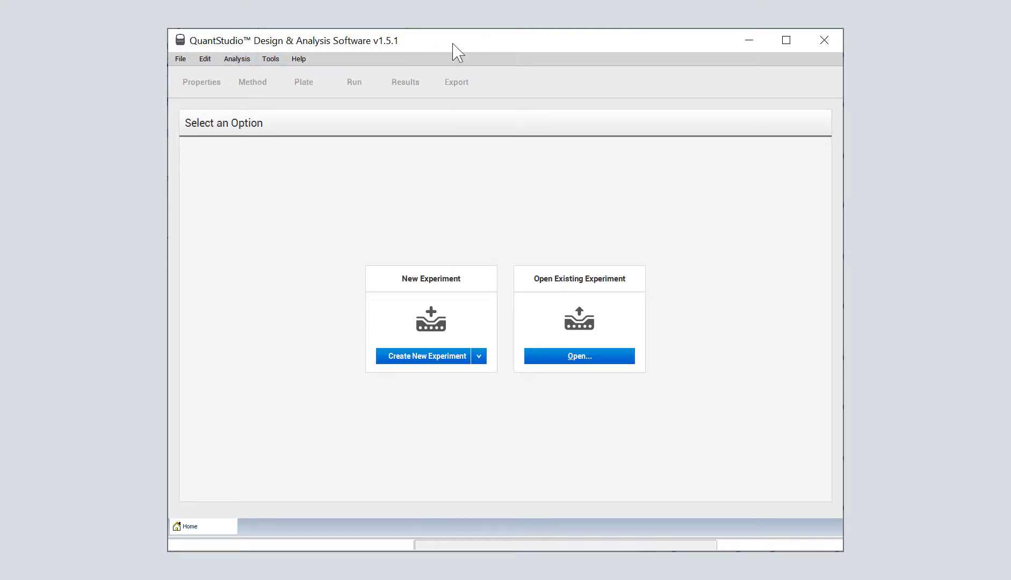
Create new experiment 2021-12-09_153646 (Standard Curve, 96-Well 0.2-mL Block) and open the File menu.
left_click(423, 357)
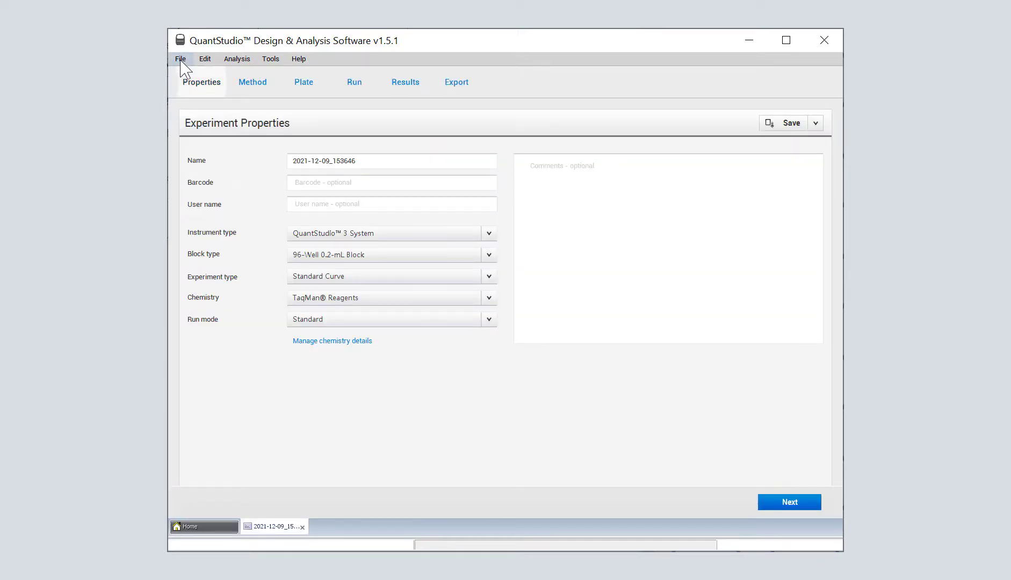
left_click(181, 59)
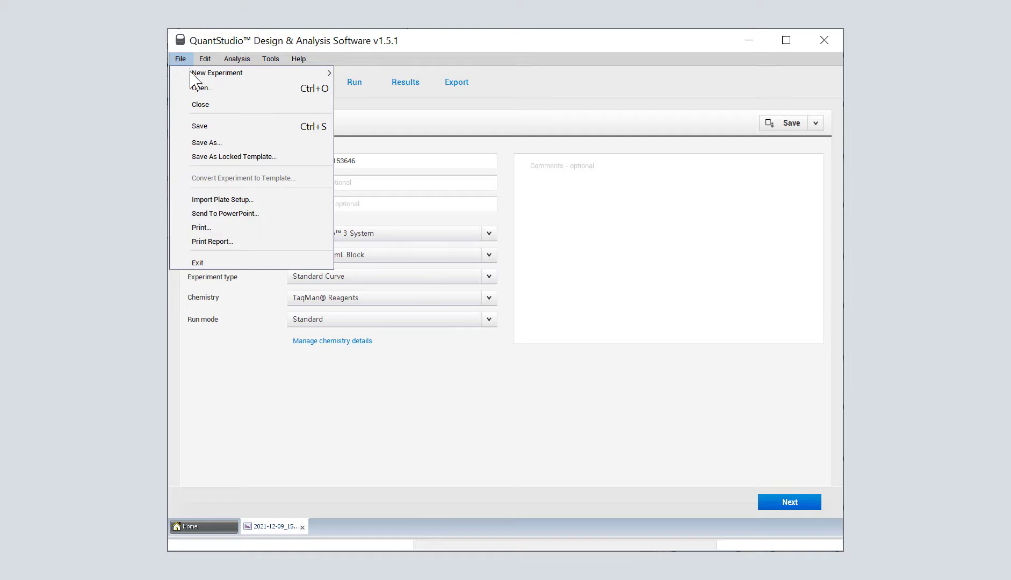
Start Import Plate Setup and browse the Desktop, filtering to comma-separated value files.
left_click(272, 202)
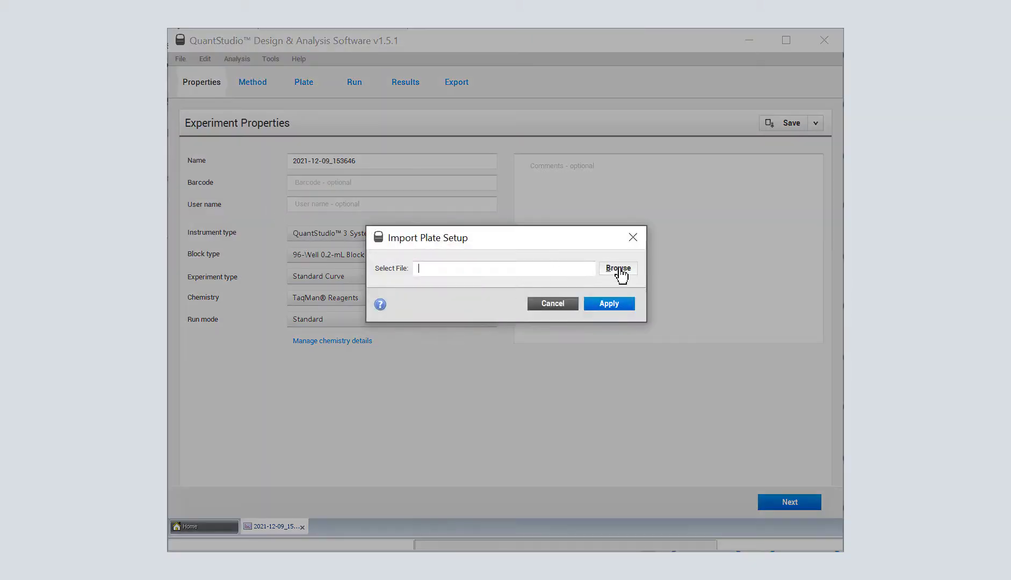
left_click(619, 269)
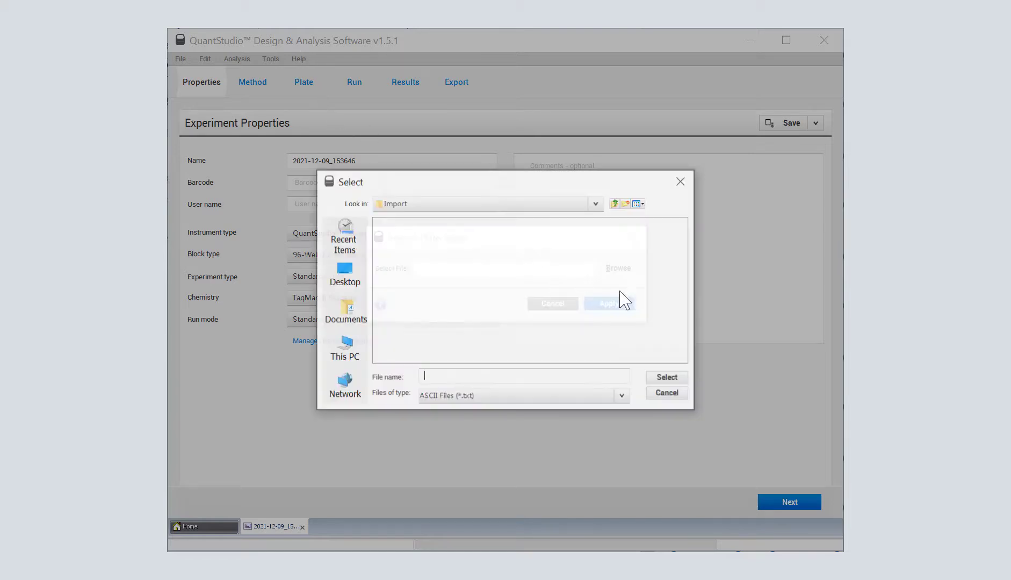
left_click(344, 274)
scroll(461, 316, "down", 3)
scroll(459, 309, "up", 3)
scroll(459, 309, "down", 3)
scroll(458, 309, "up", 3)
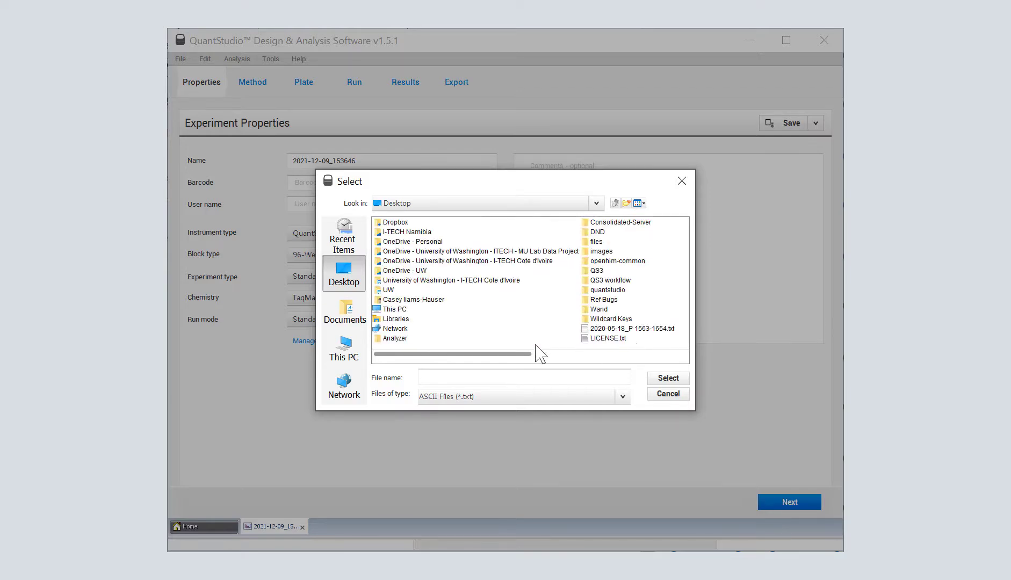
left_click(502, 406)
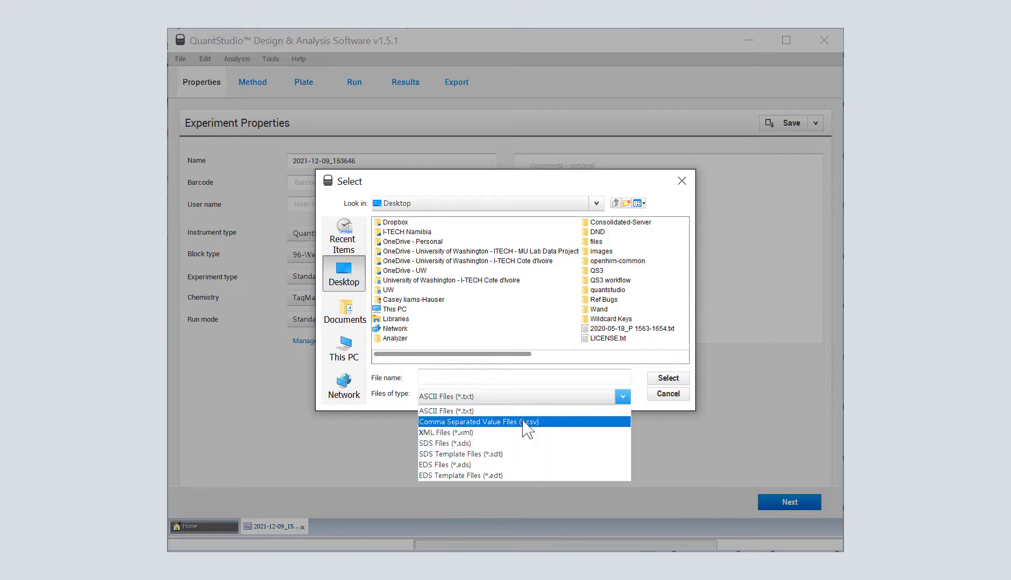
left_click(522, 421)
left_click_drag(464, 354, 602, 371)
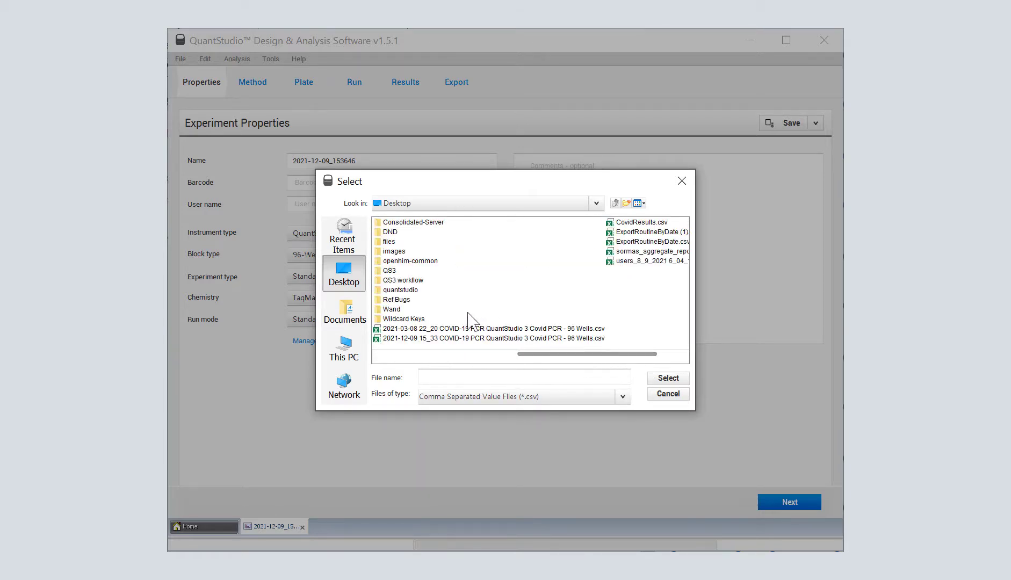
left_click(447, 330)
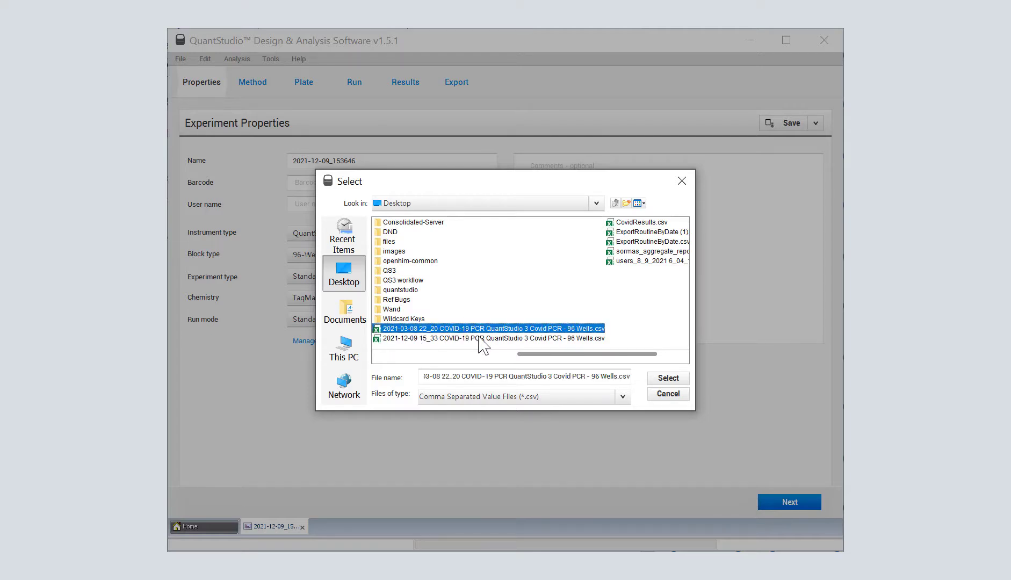
left_click(415, 338)
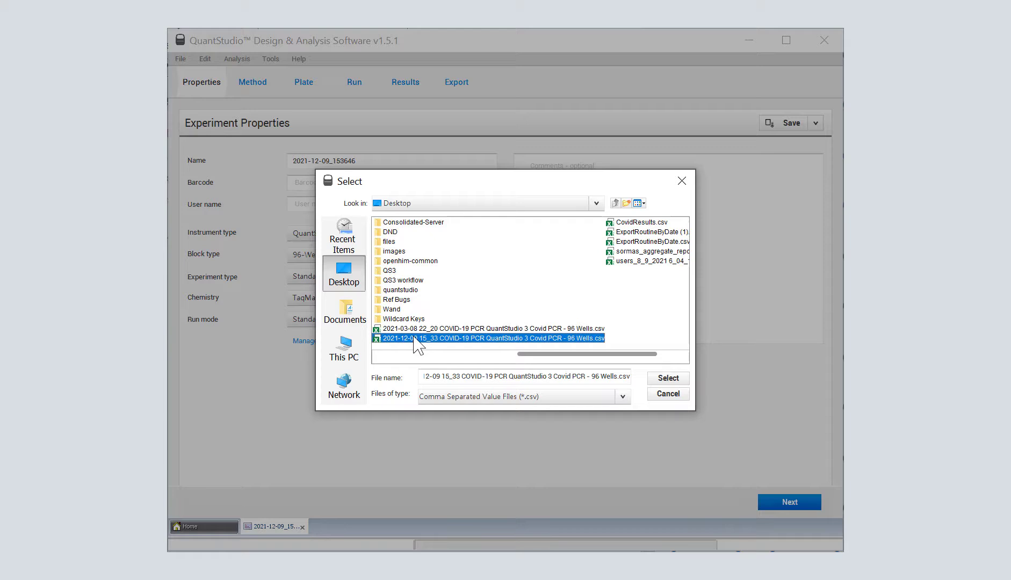
left_click(677, 382)
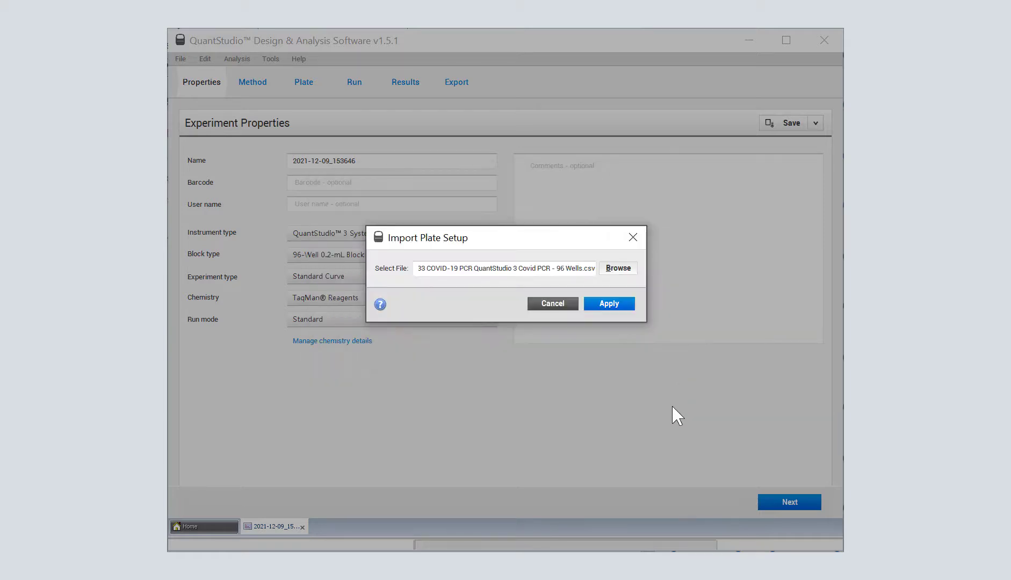
left_click(608, 308)
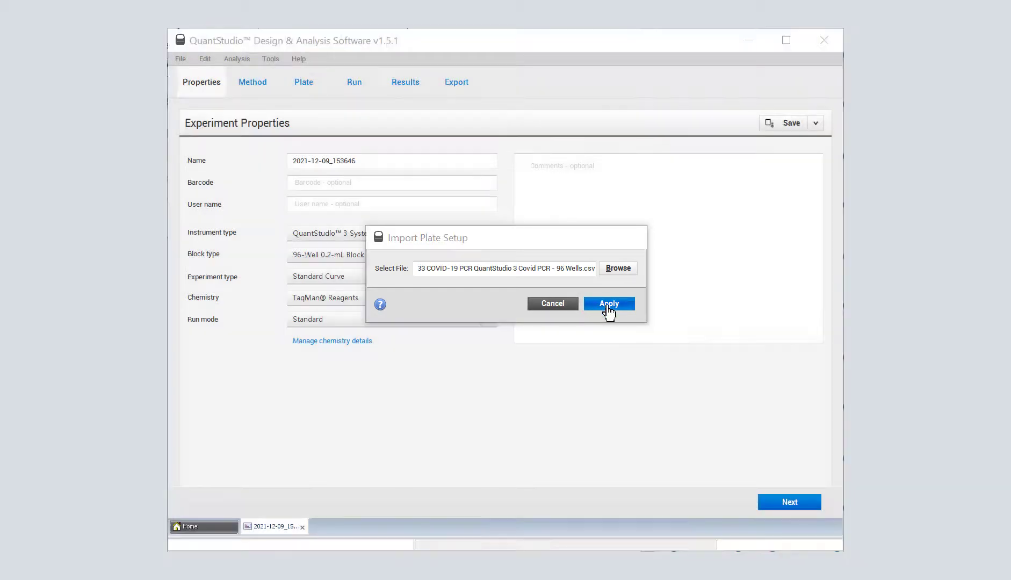
Check wells A2–A4 on the imported plate layout, then view Results and Run Control.
left_click(517, 313)
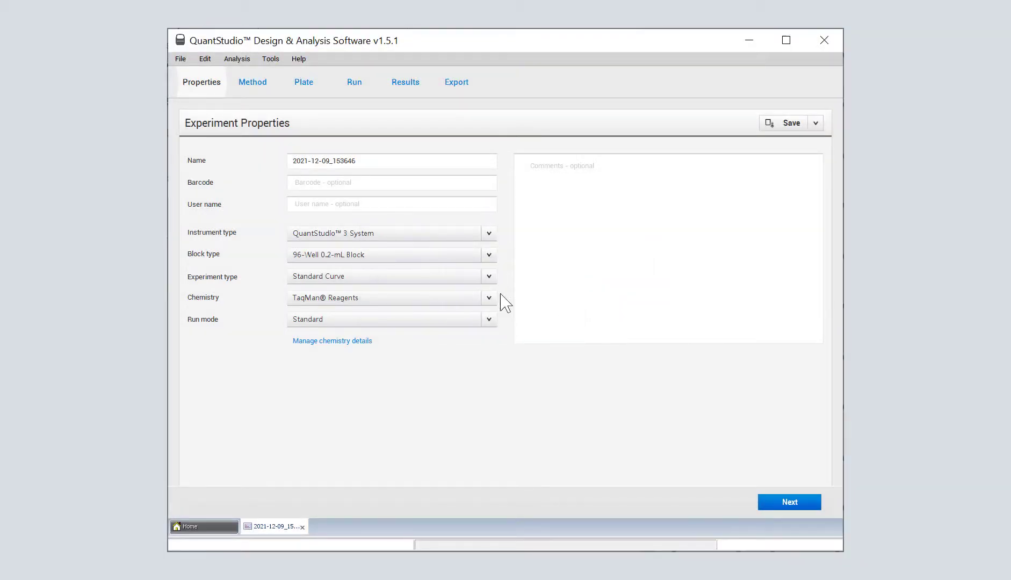
left_click(301, 96)
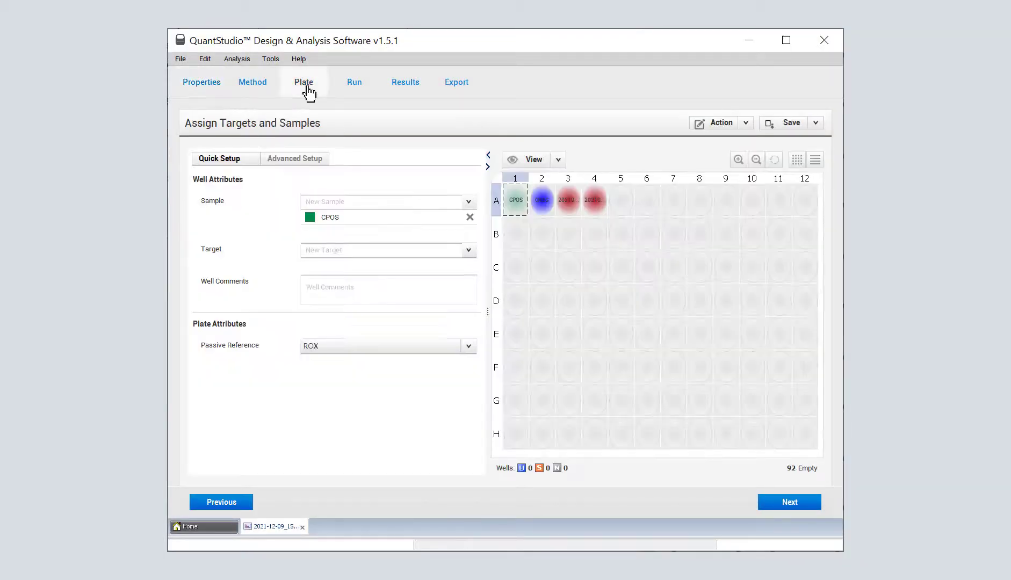
left_click(541, 204)
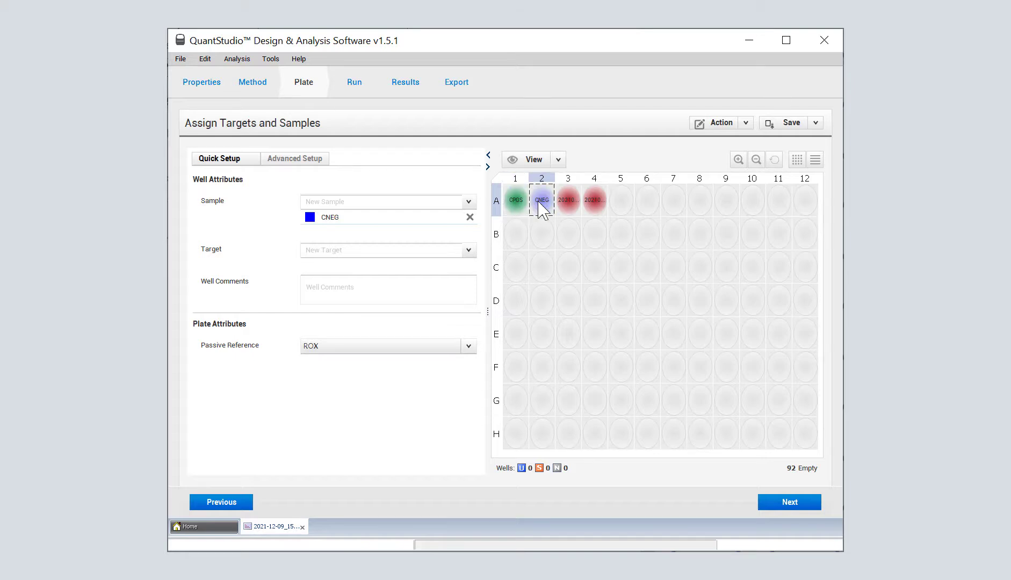
left_click(583, 201)
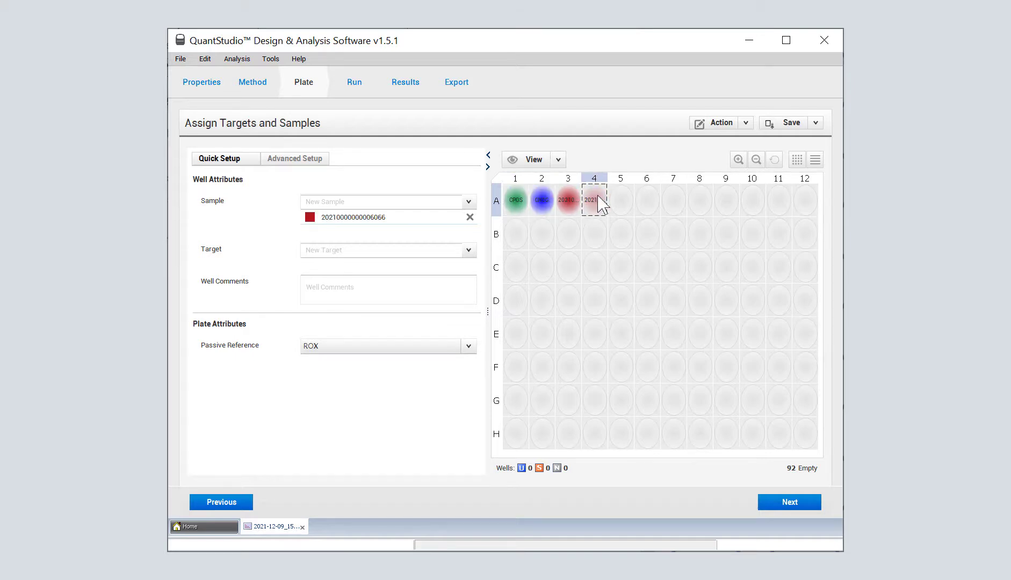
left_click(568, 206)
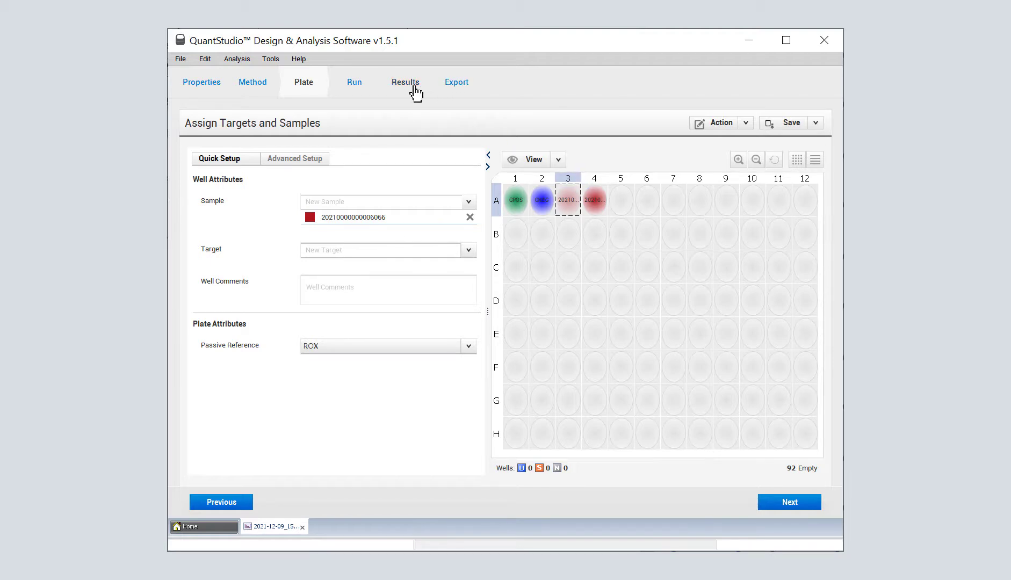
left_click(414, 90)
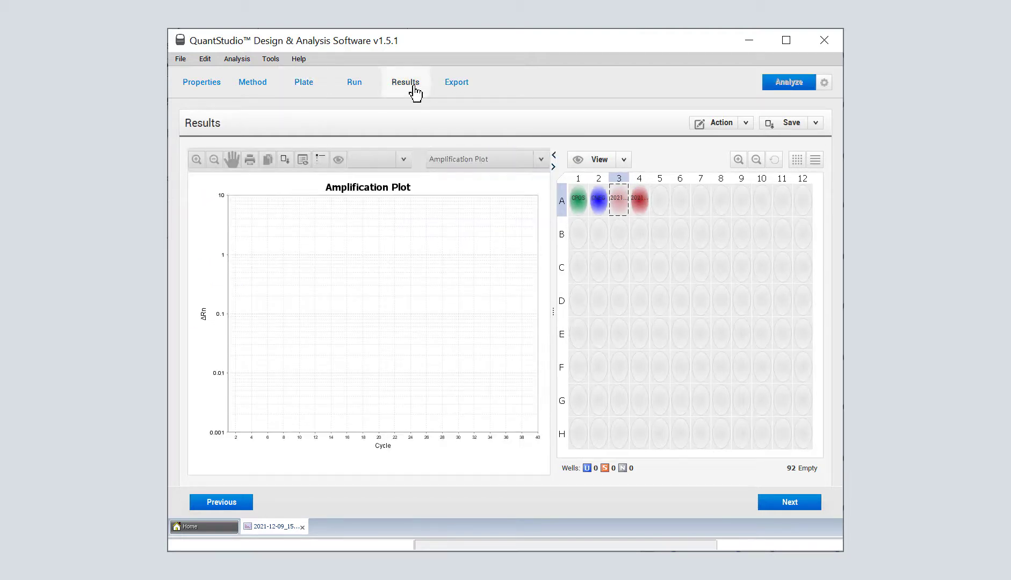
left_click(357, 92)
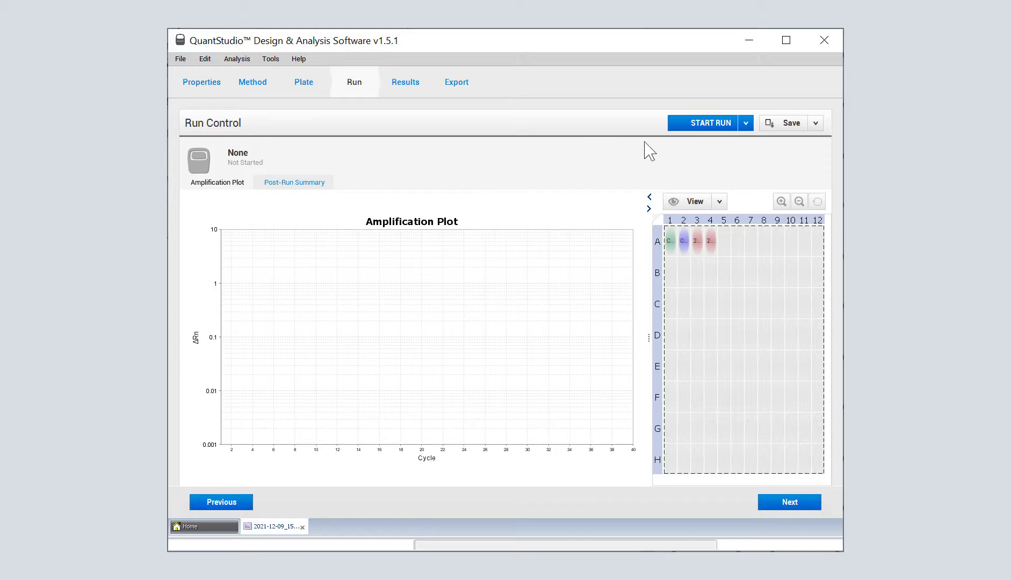
Export the experiment as a .txt file with Auto Export to the default folder, closing the Notepad output.
left_click(460, 84)
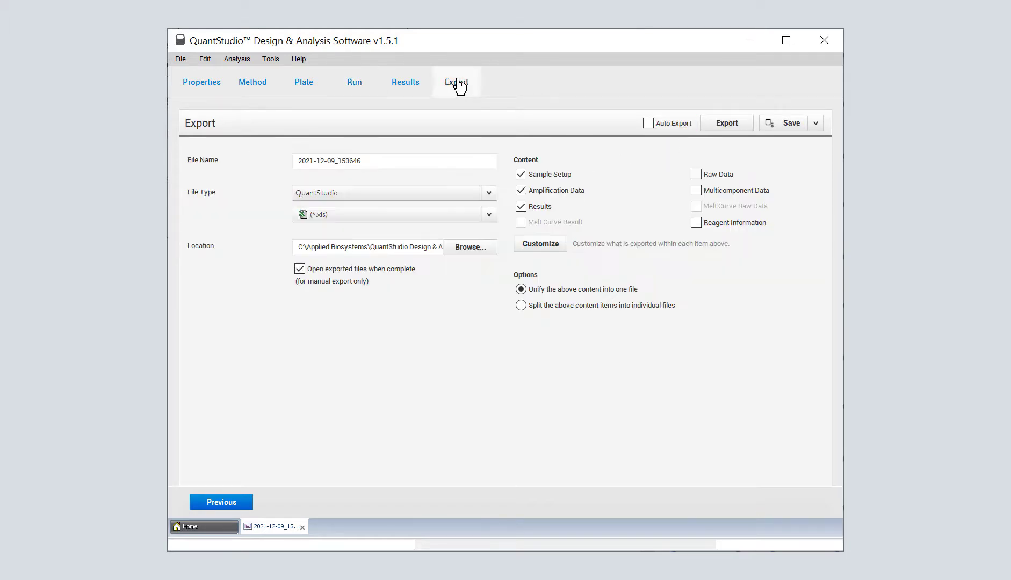
left_click(490, 215)
left_click(453, 264)
left_click(467, 248)
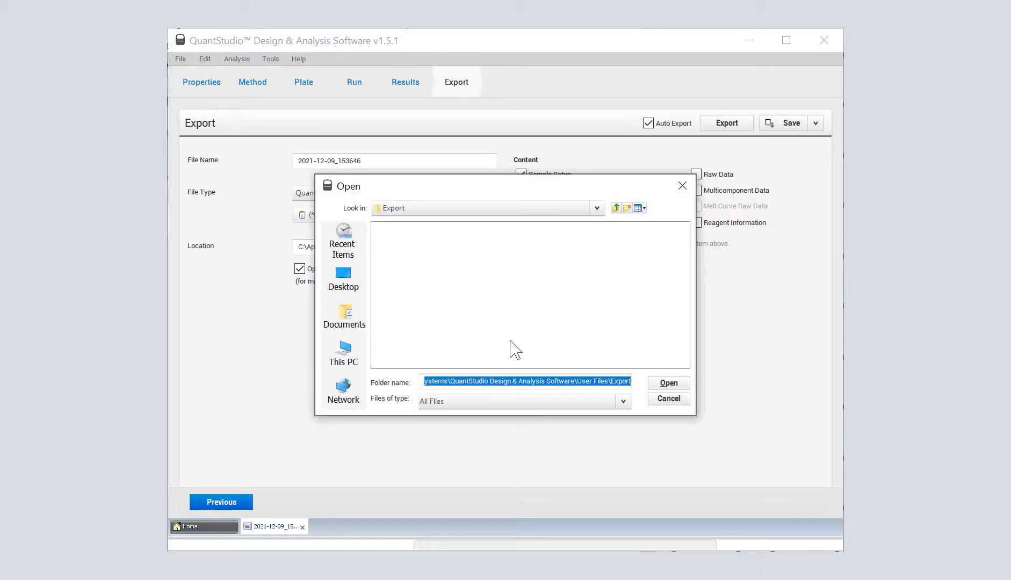
left_click(653, 402)
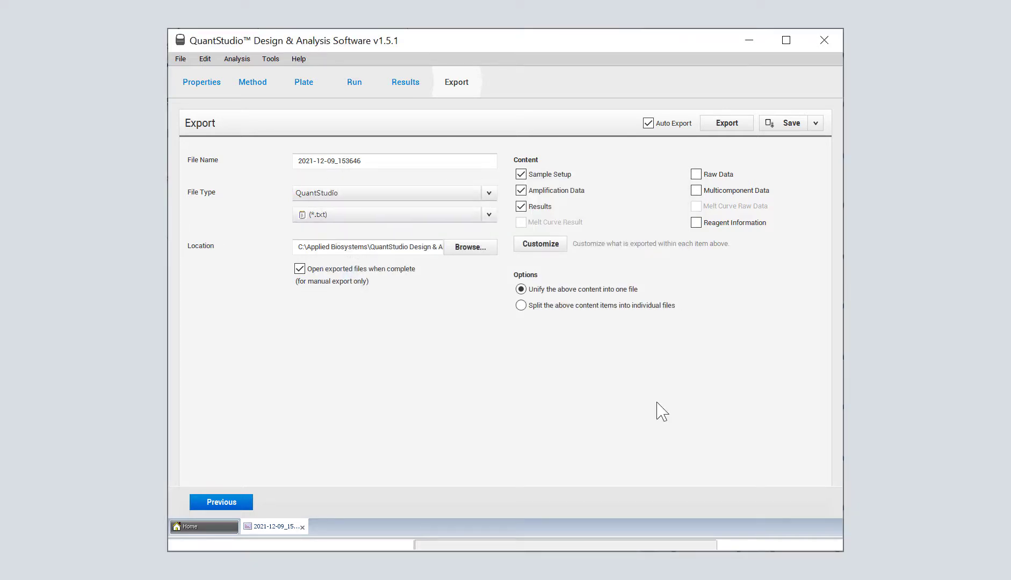
left_click(732, 127)
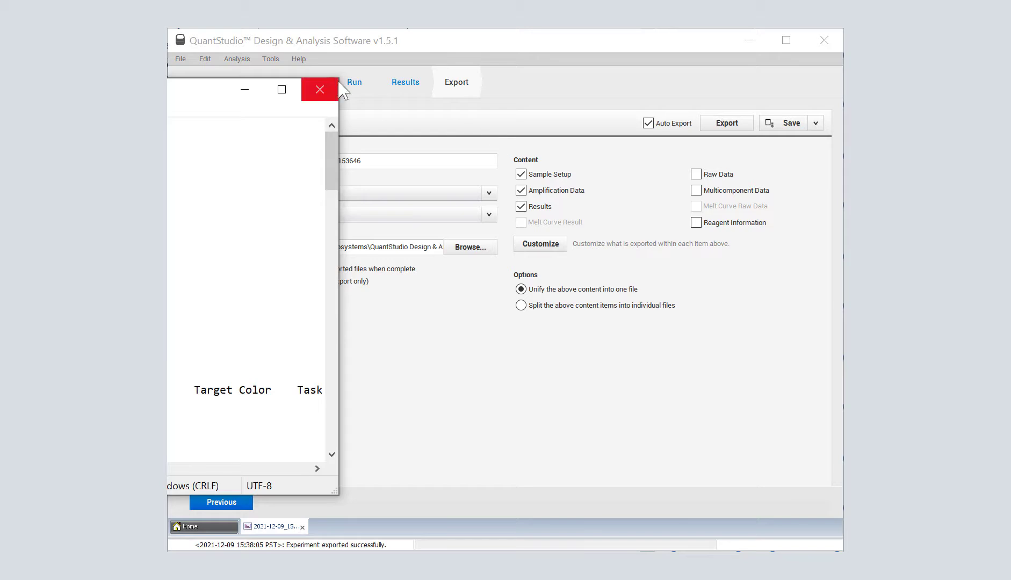
left_click(328, 93)
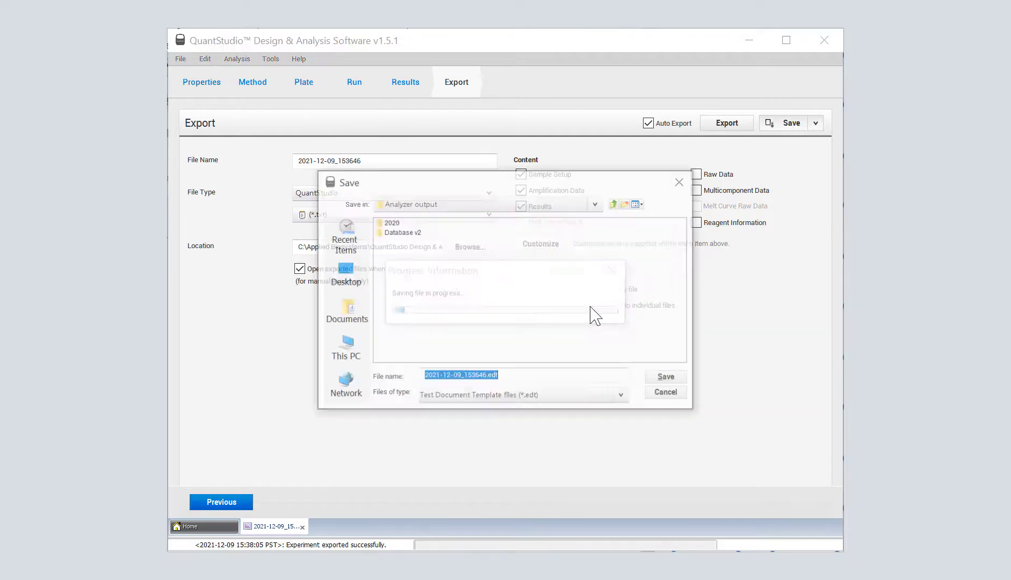
Save the experiment to the Desktop as 2021-12-09_153646.edt.
left_click(338, 275)
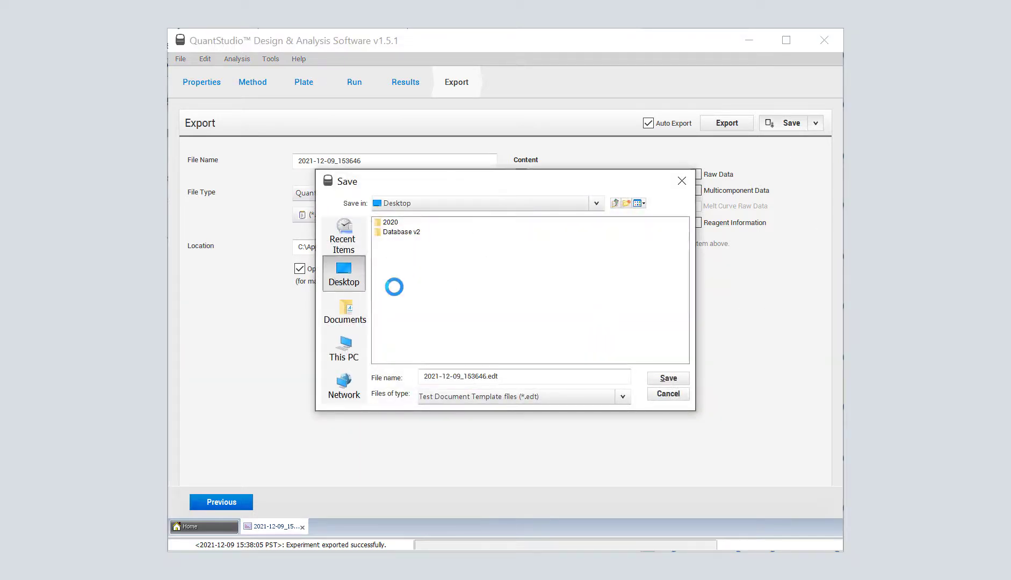
left_click(671, 381)
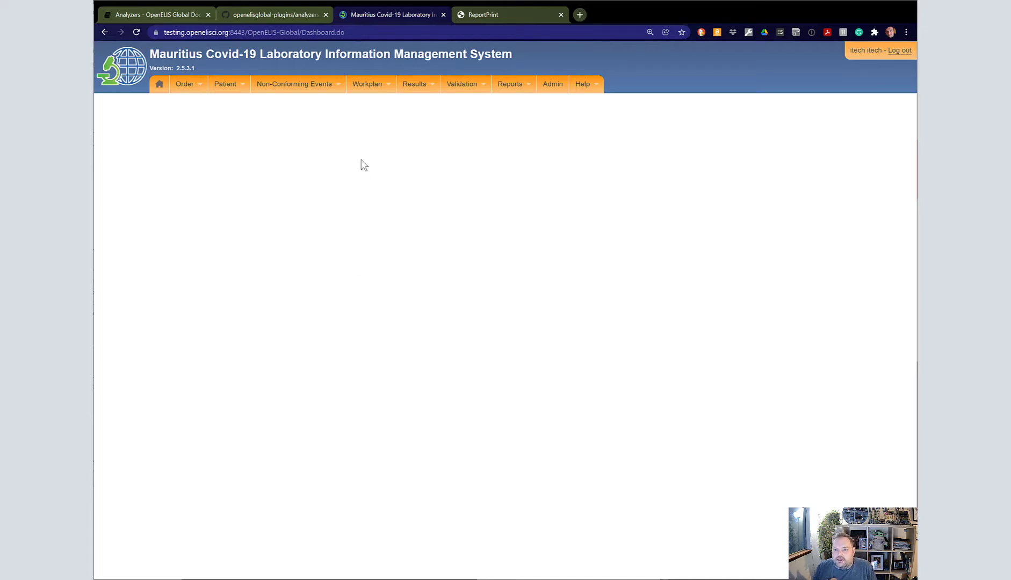
Open the QuantStudio 3 page under Results > Analyzer to view the five COVID-19 PCR results.
mouse_move(417, 87)
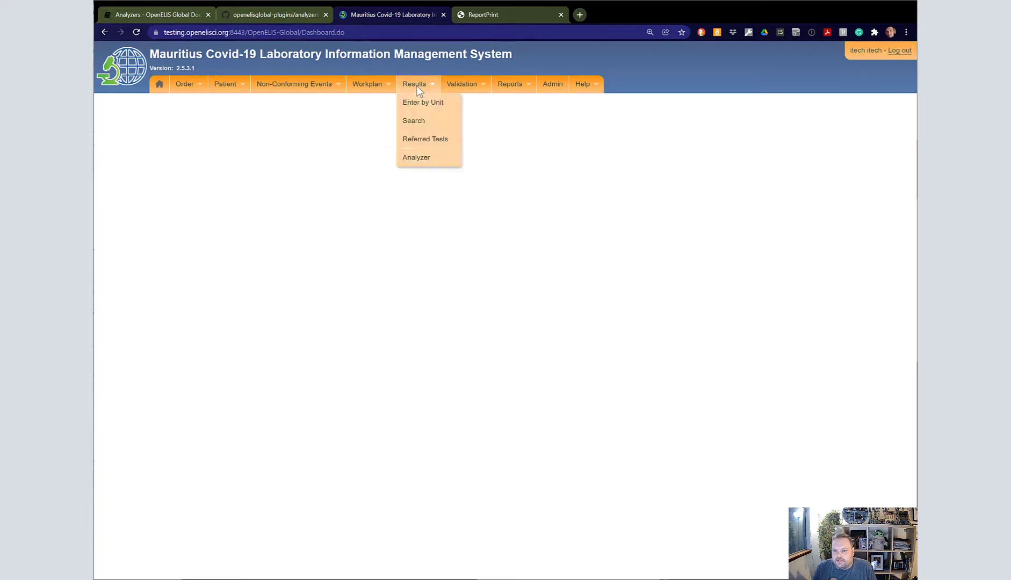
mouse_move(422, 158)
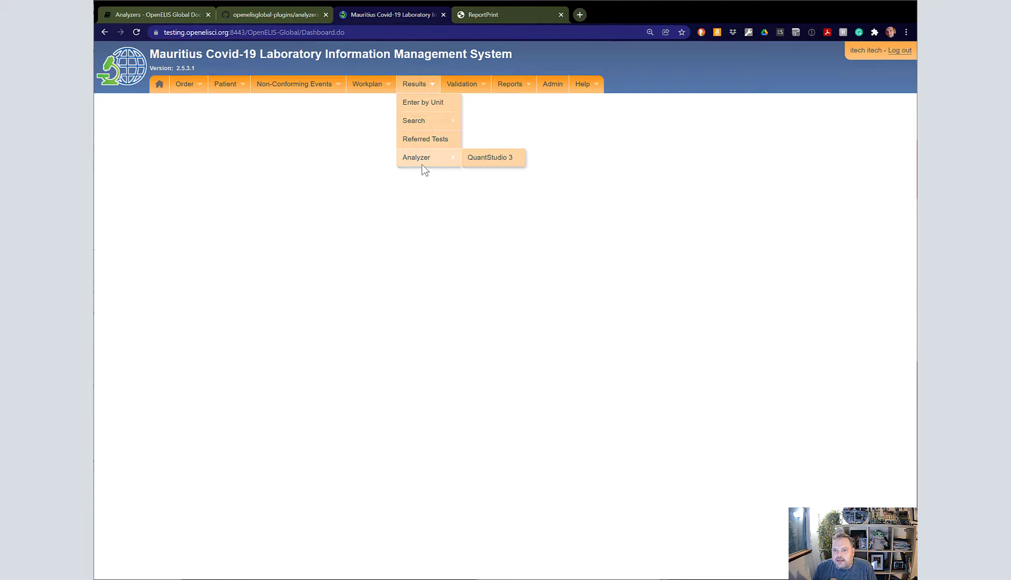
left_click(494, 163)
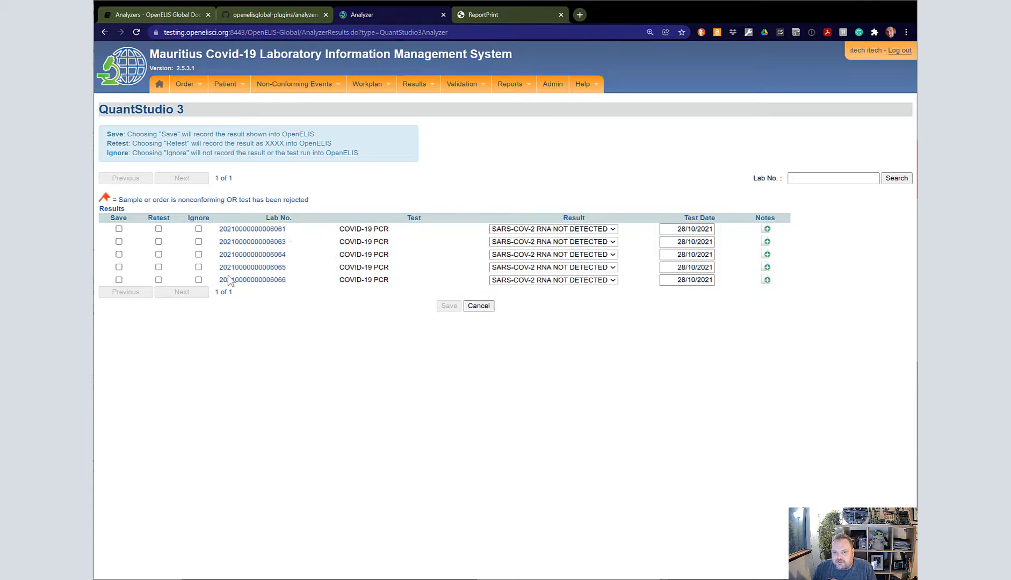
Open and close the Notes on the fifth and fourth COVID-19 PCR result rows.
double_click(247, 279)
left_click(322, 289)
left_click(767, 280)
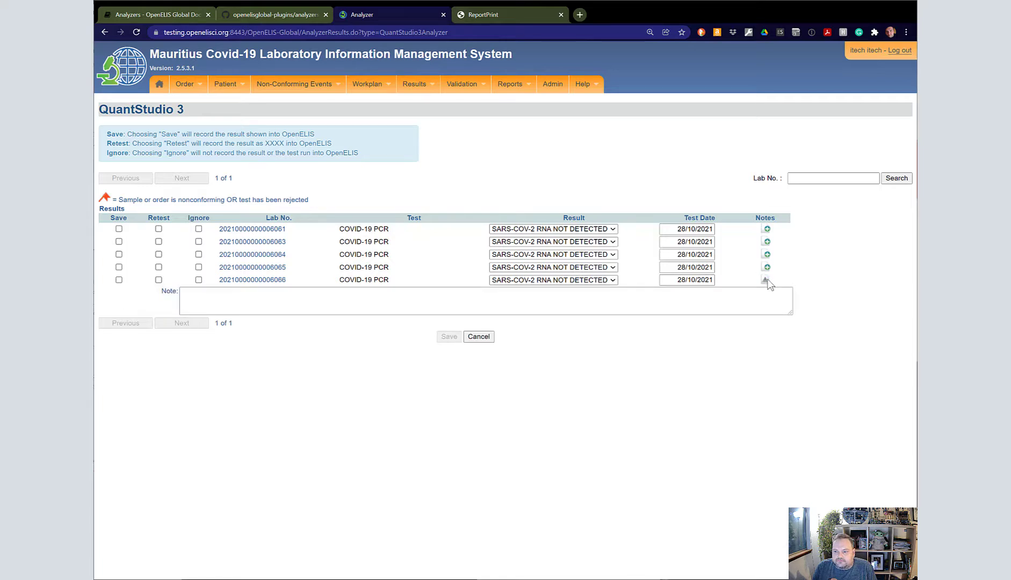
left_click(766, 279)
left_click(764, 267)
left_click(764, 267)
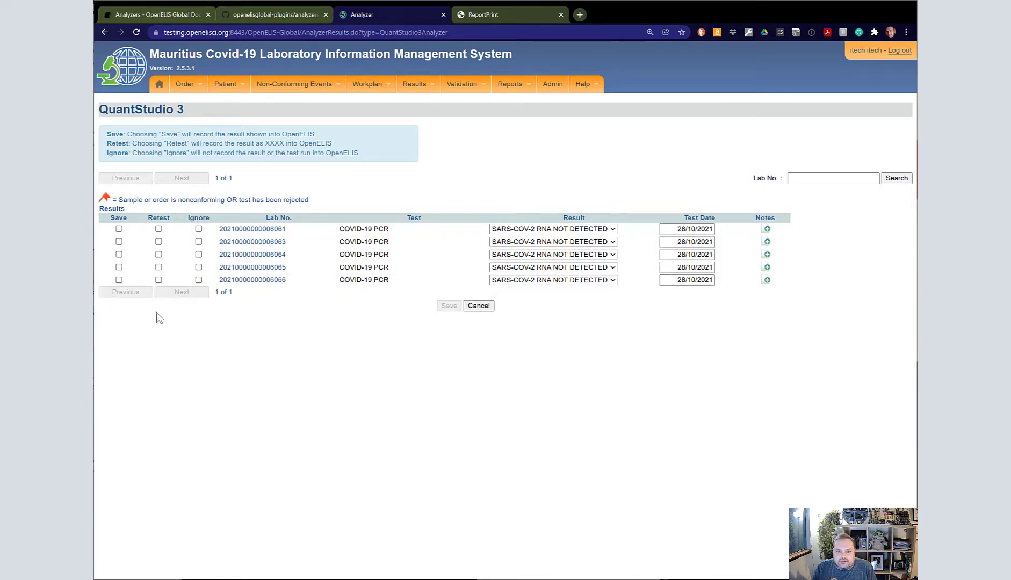
Toggle the Save checkboxes so that only the fifth result row remains ticked.
left_click(120, 229)
left_click(119, 267)
left_click(119, 280)
left_click(119, 255)
left_click(119, 241)
left_click(119, 229)
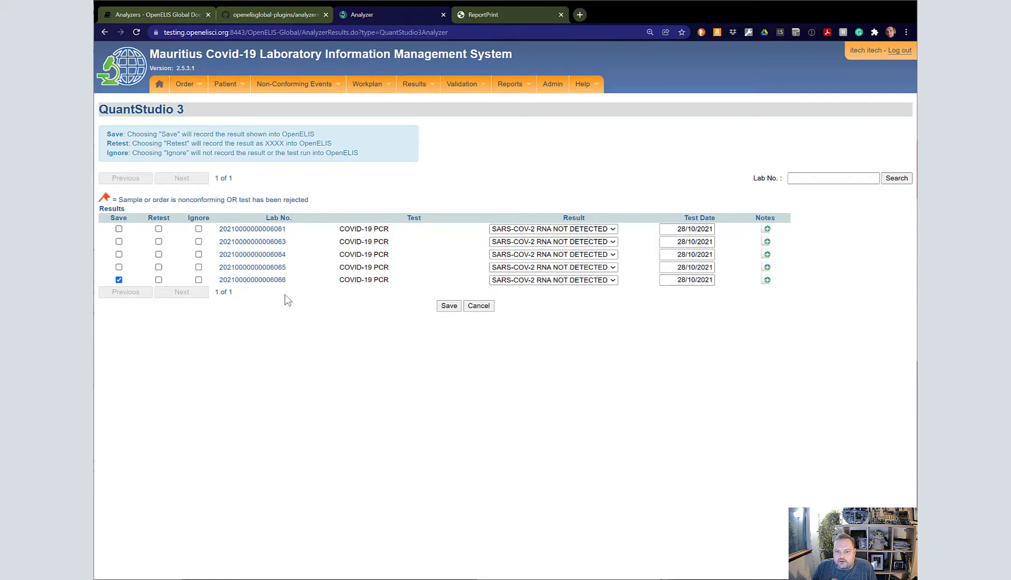